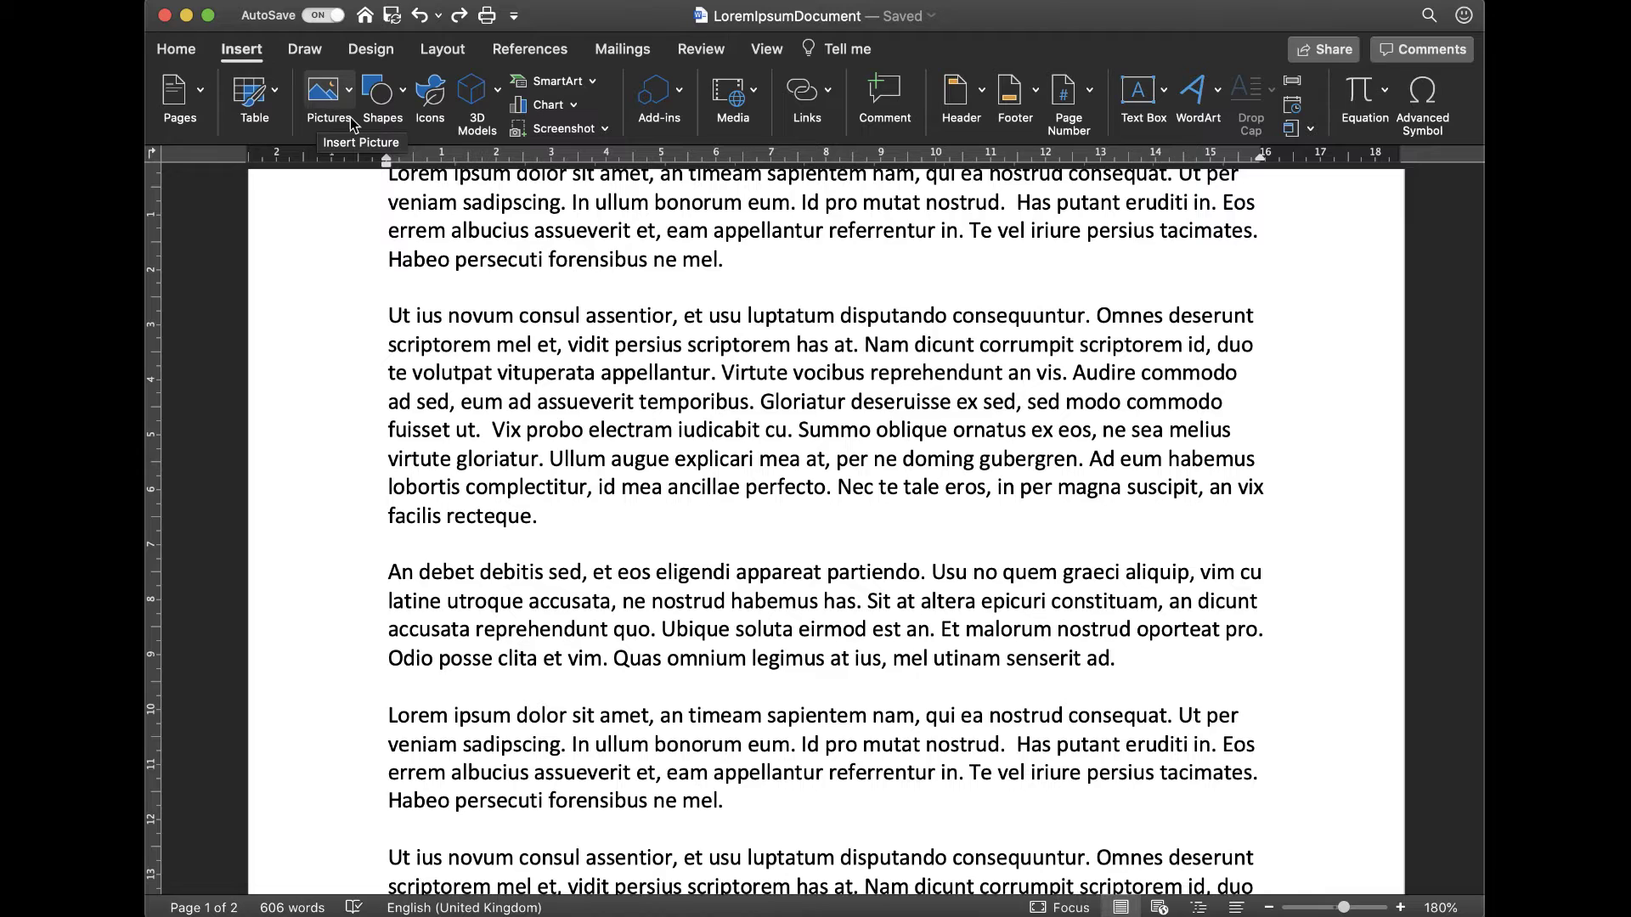
Insert Picture1.jpg from file above the "Ut ius novum" paragraph and scale it down to about 7 cm wide.
left_click(350, 96)
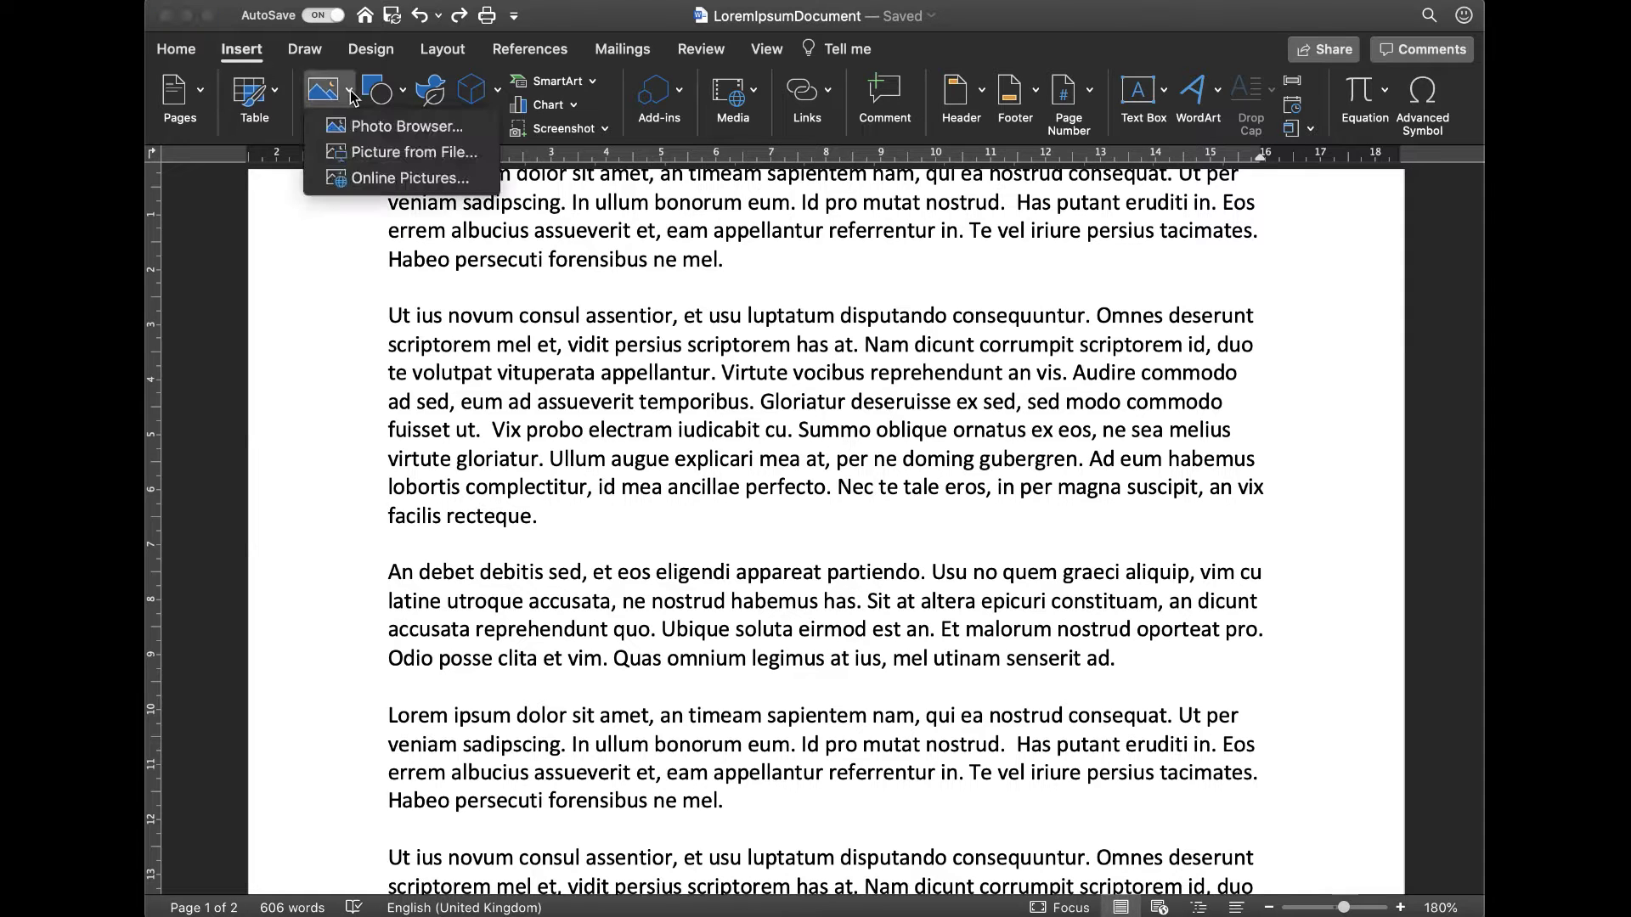
left_click(371, 154)
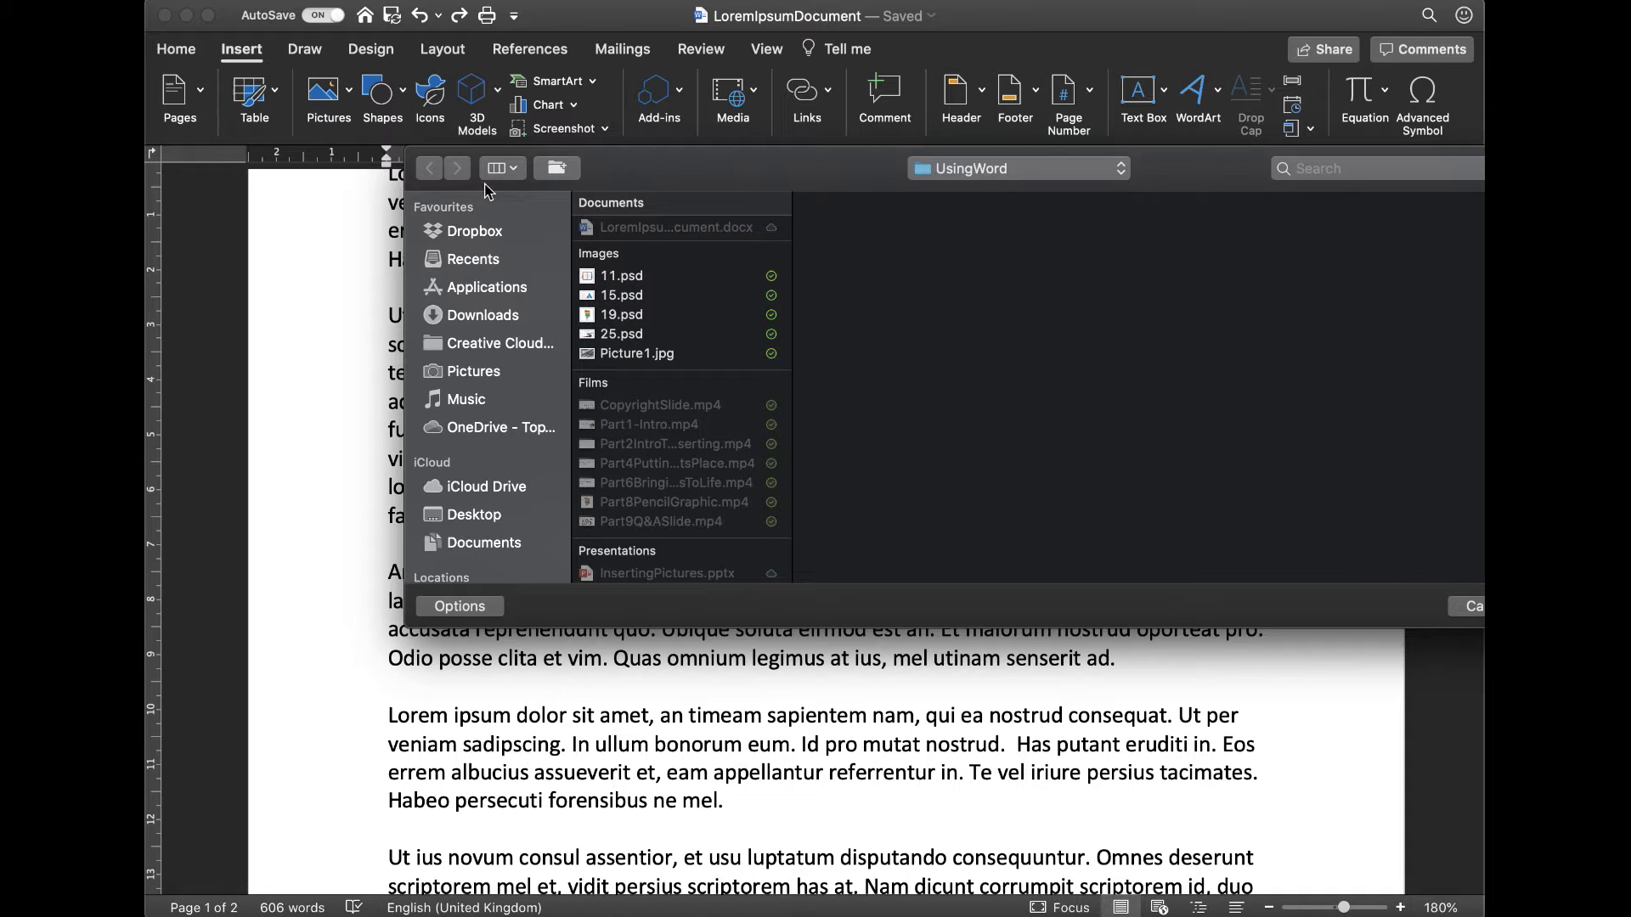
left_click(591, 355)
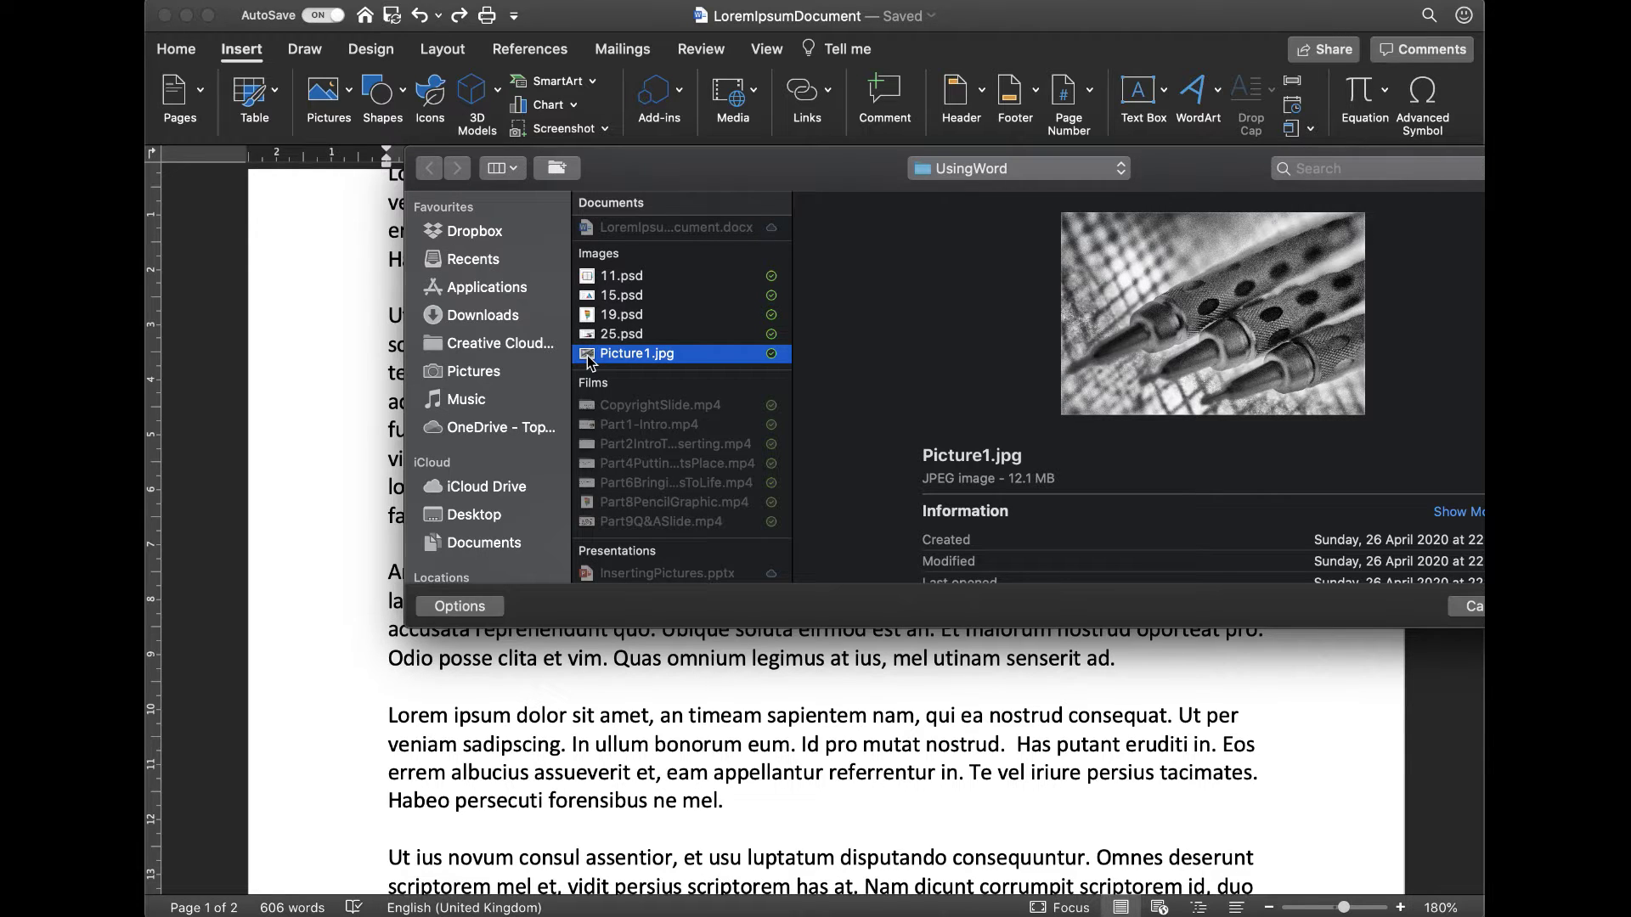
double_click(591, 355)
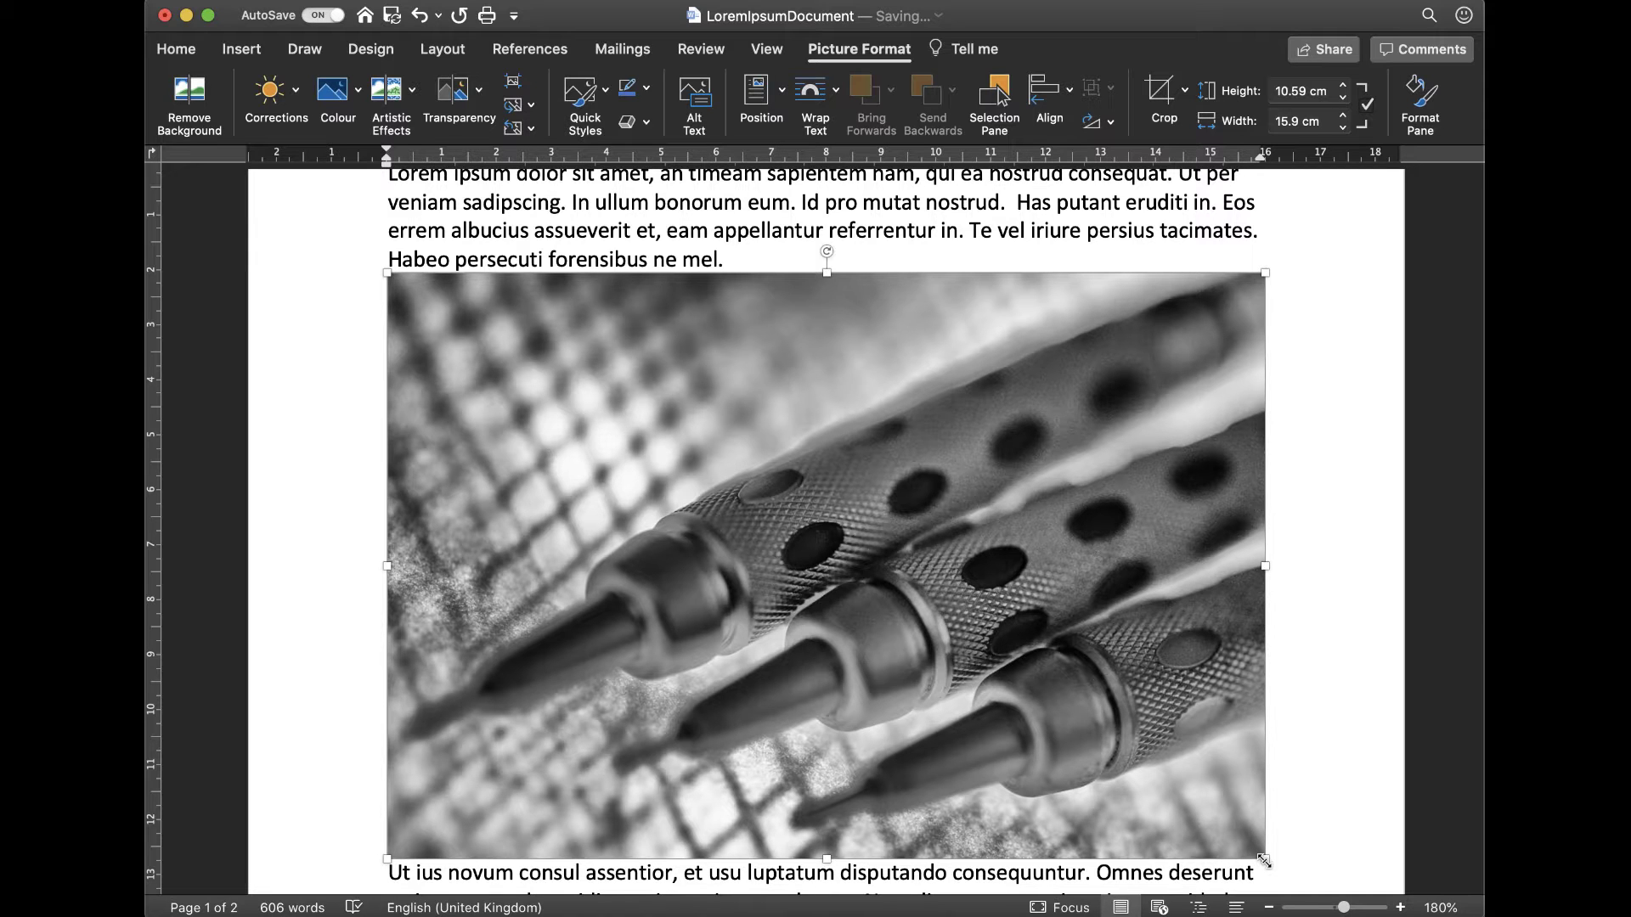
left_click_drag(1264, 860, 1038, 688)
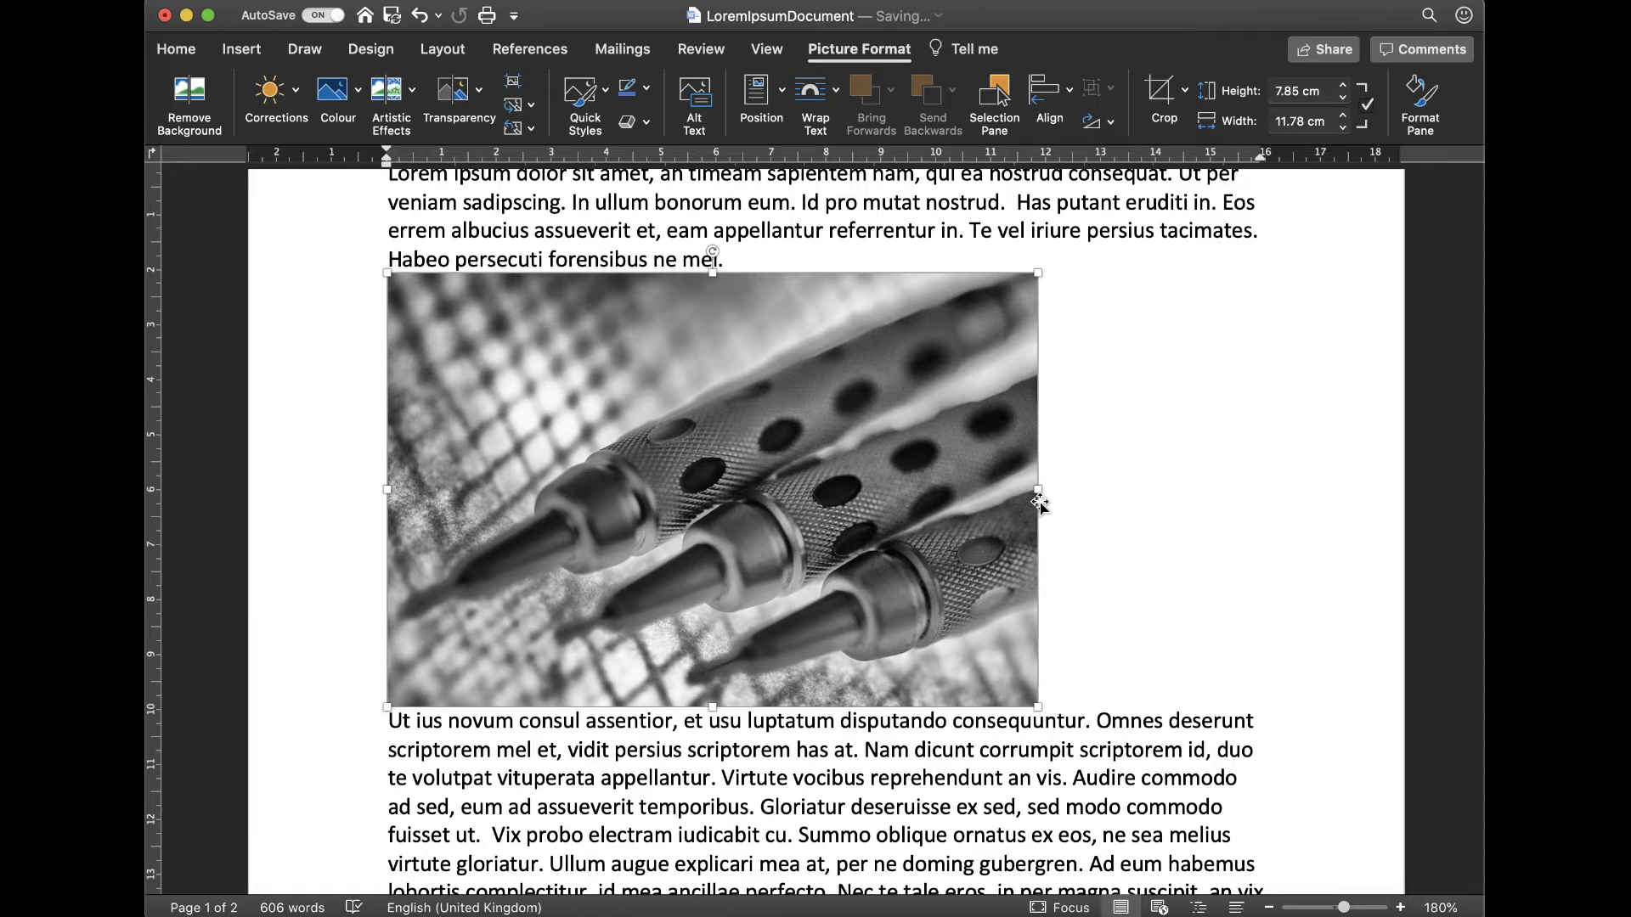
mouse_move(1037, 490)
left_mouse_down()
mouse_move(740, 481)
mouse_move(1012, 483)
left_mouse_up()
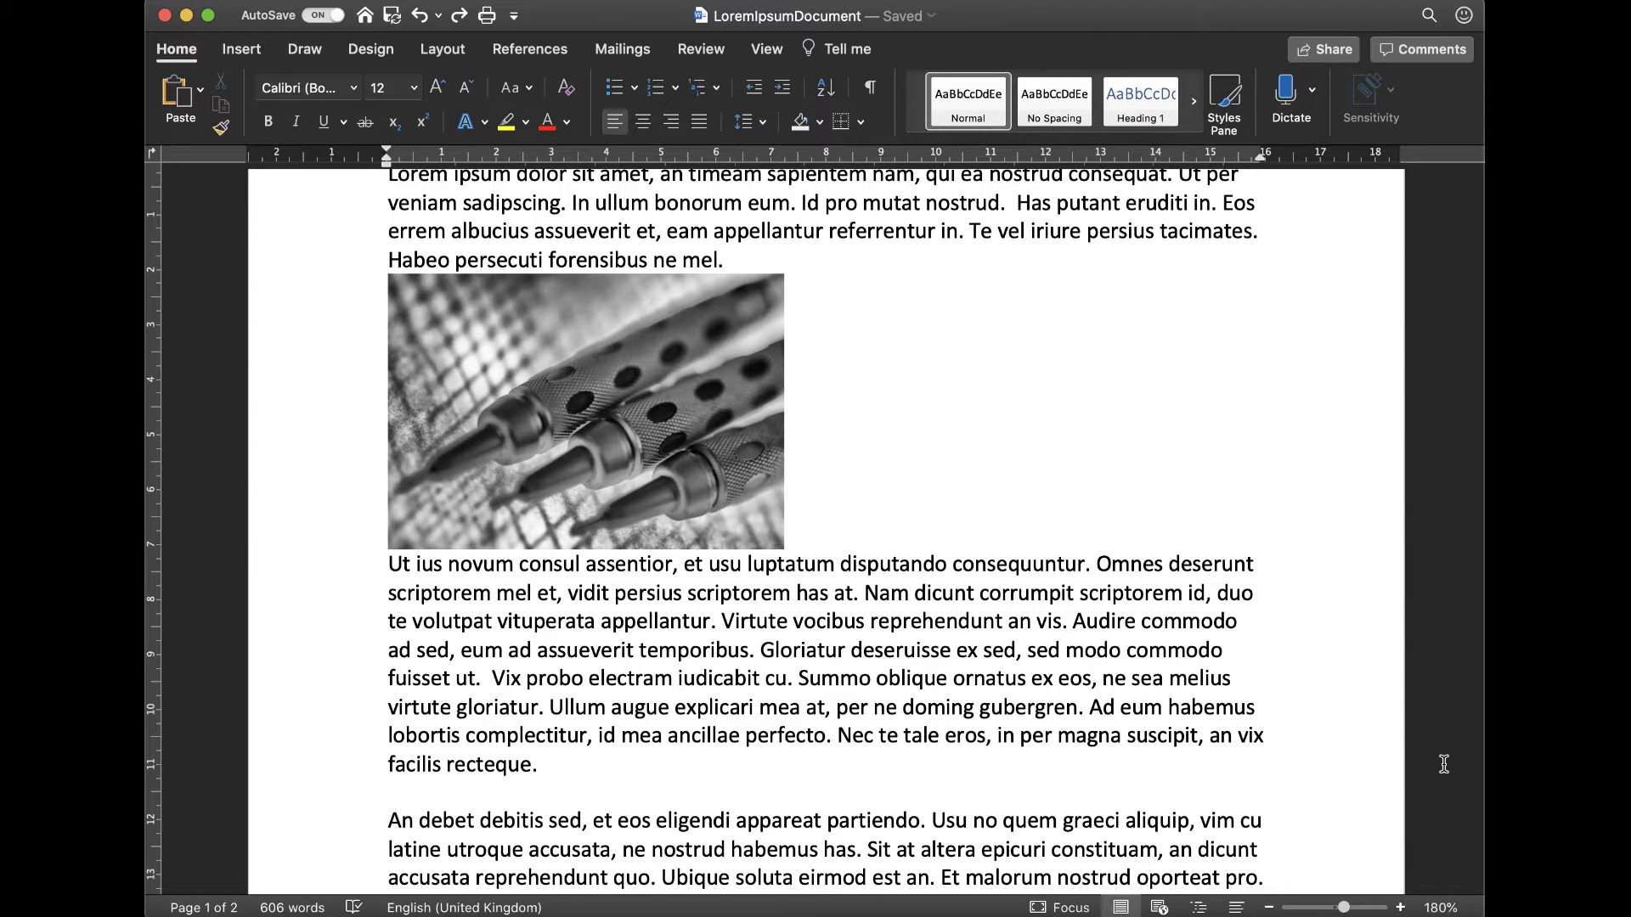
Set the picture's text wrapping to Top and Bottom.
left_click(660, 466)
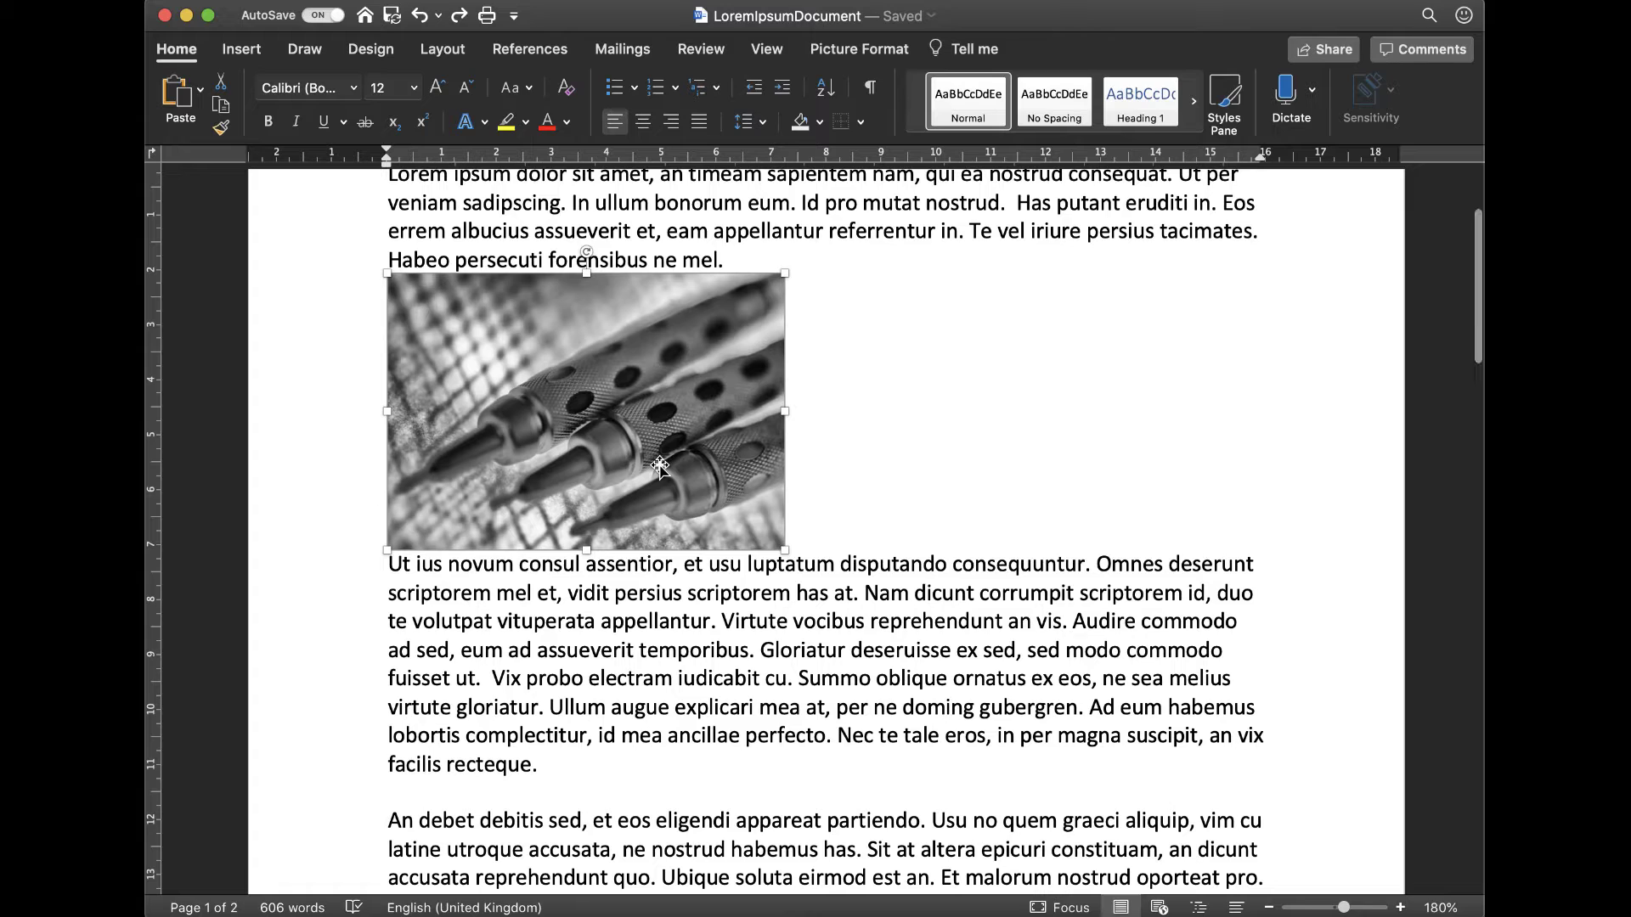
right_click(659, 463)
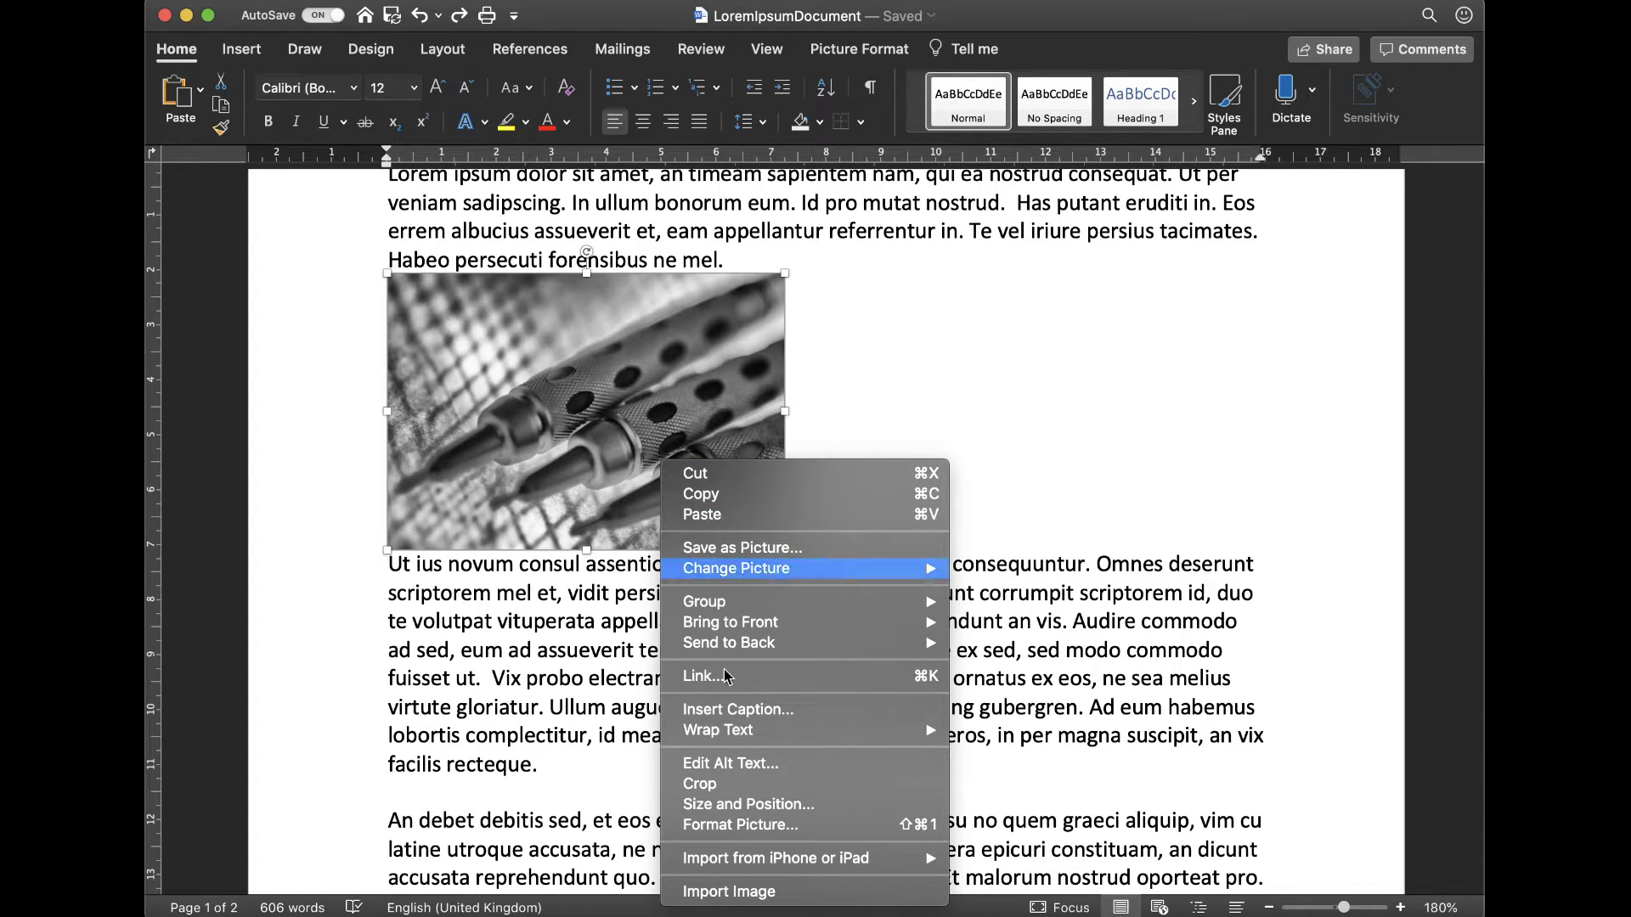
mouse_move(741, 734)
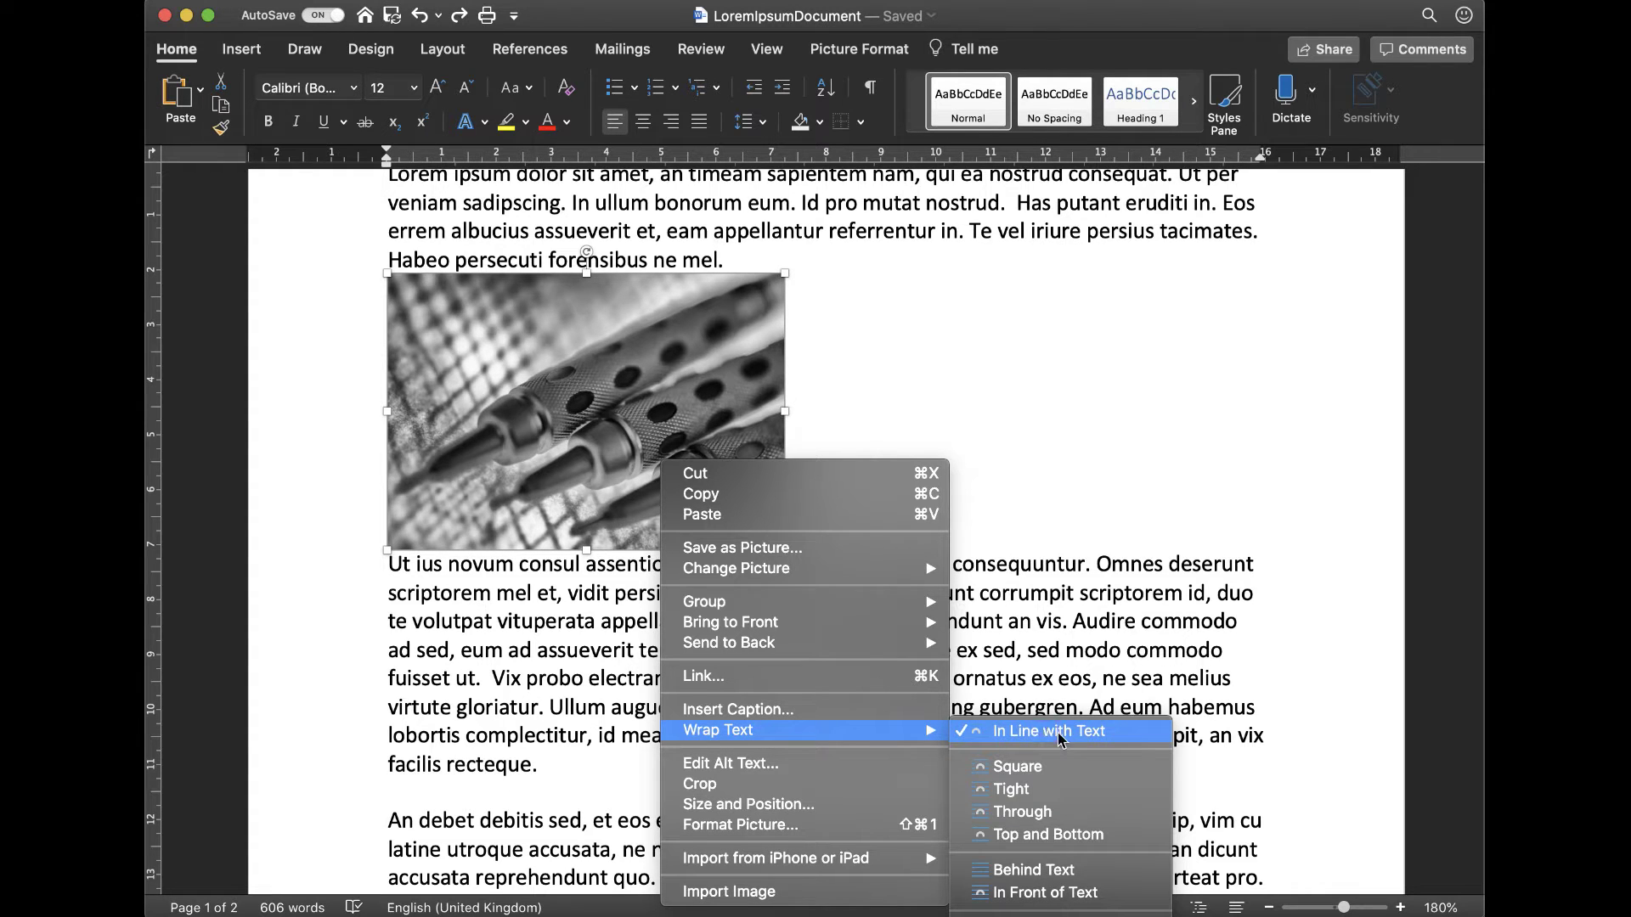
left_click(1029, 835)
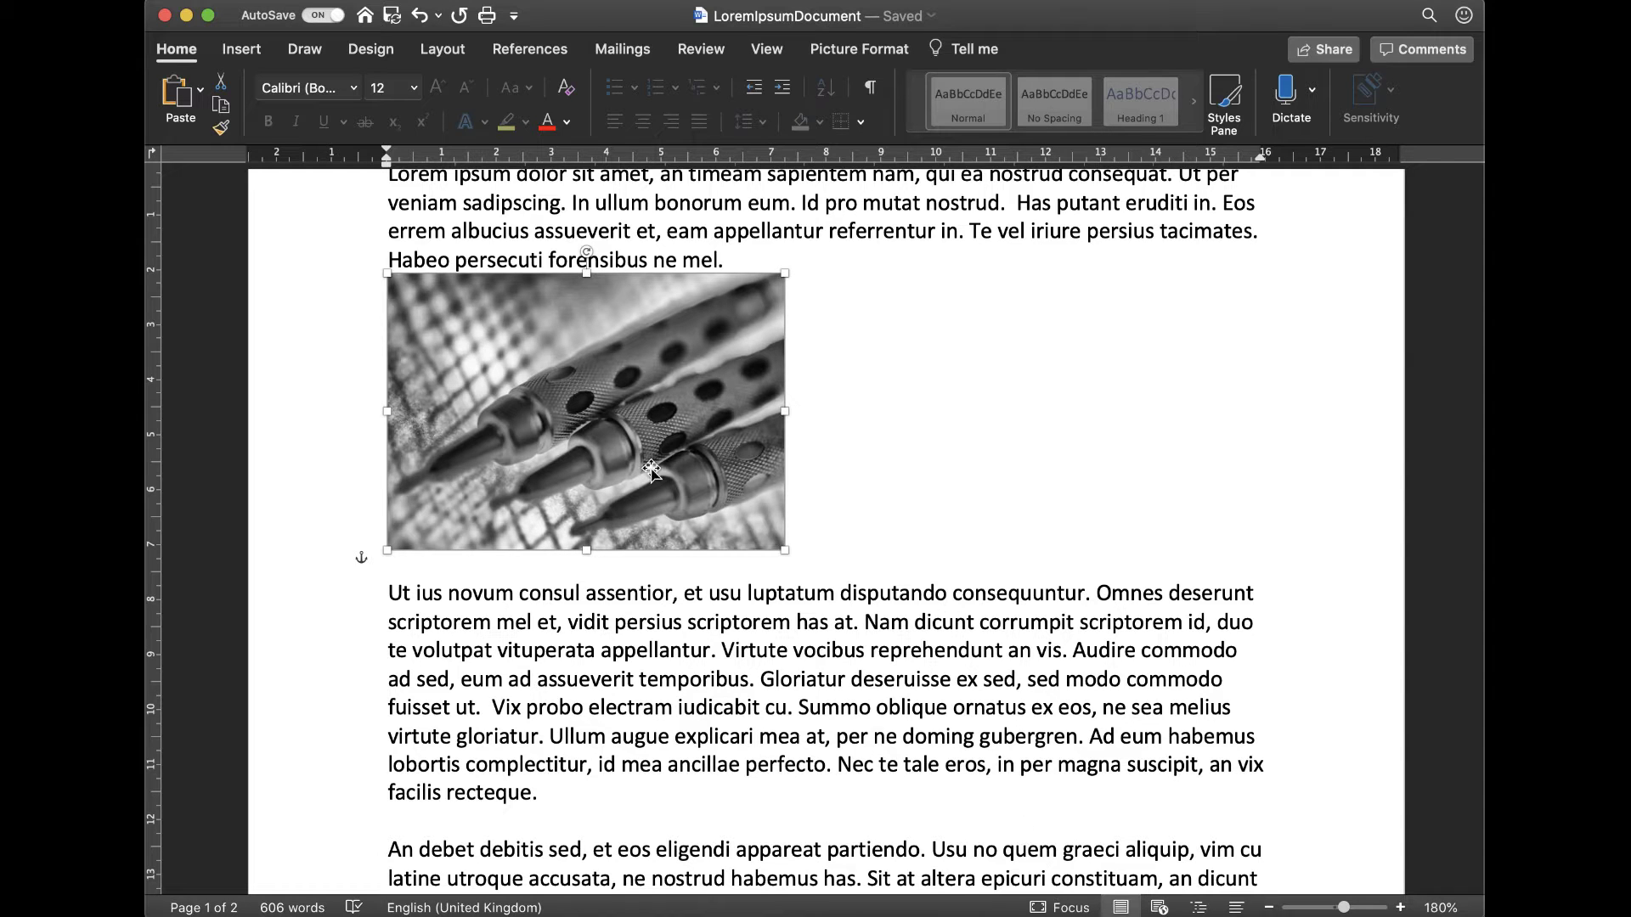
Move the picture across the gap between the paragraphs until it sits against the right margin.
left_click_drag(602, 445, 809, 457)
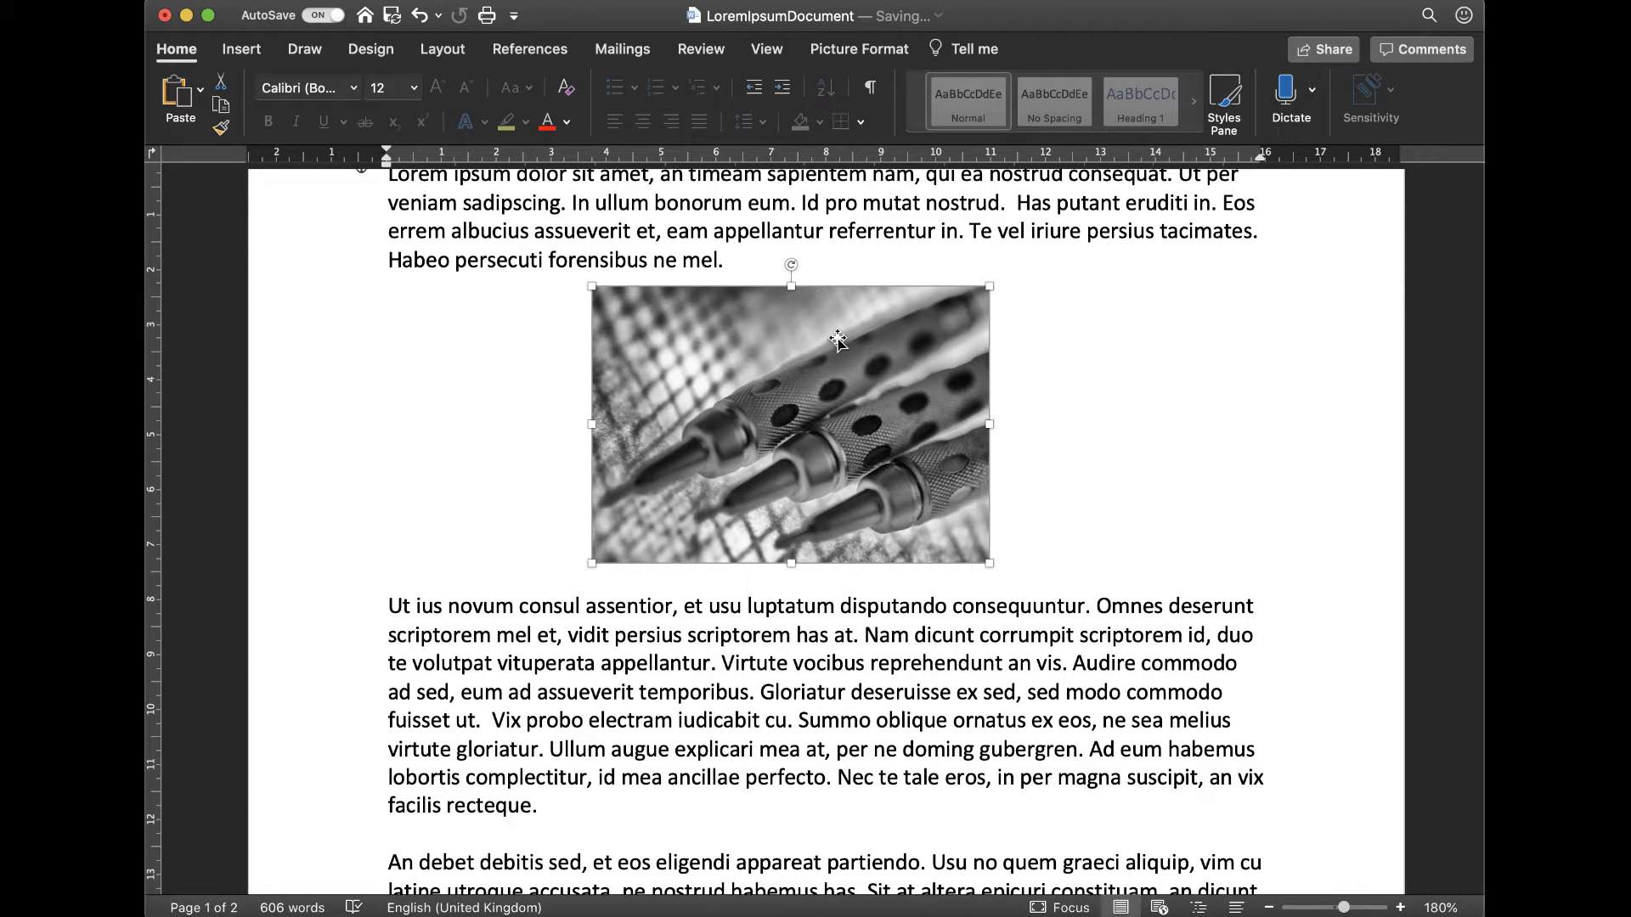
mouse_move(838, 340)
left_mouse_down()
mouse_move(1160, 349)
mouse_move(1130, 312)
mouse_move(1121, 349)
mouse_move(862, 337)
left_mouse_up()
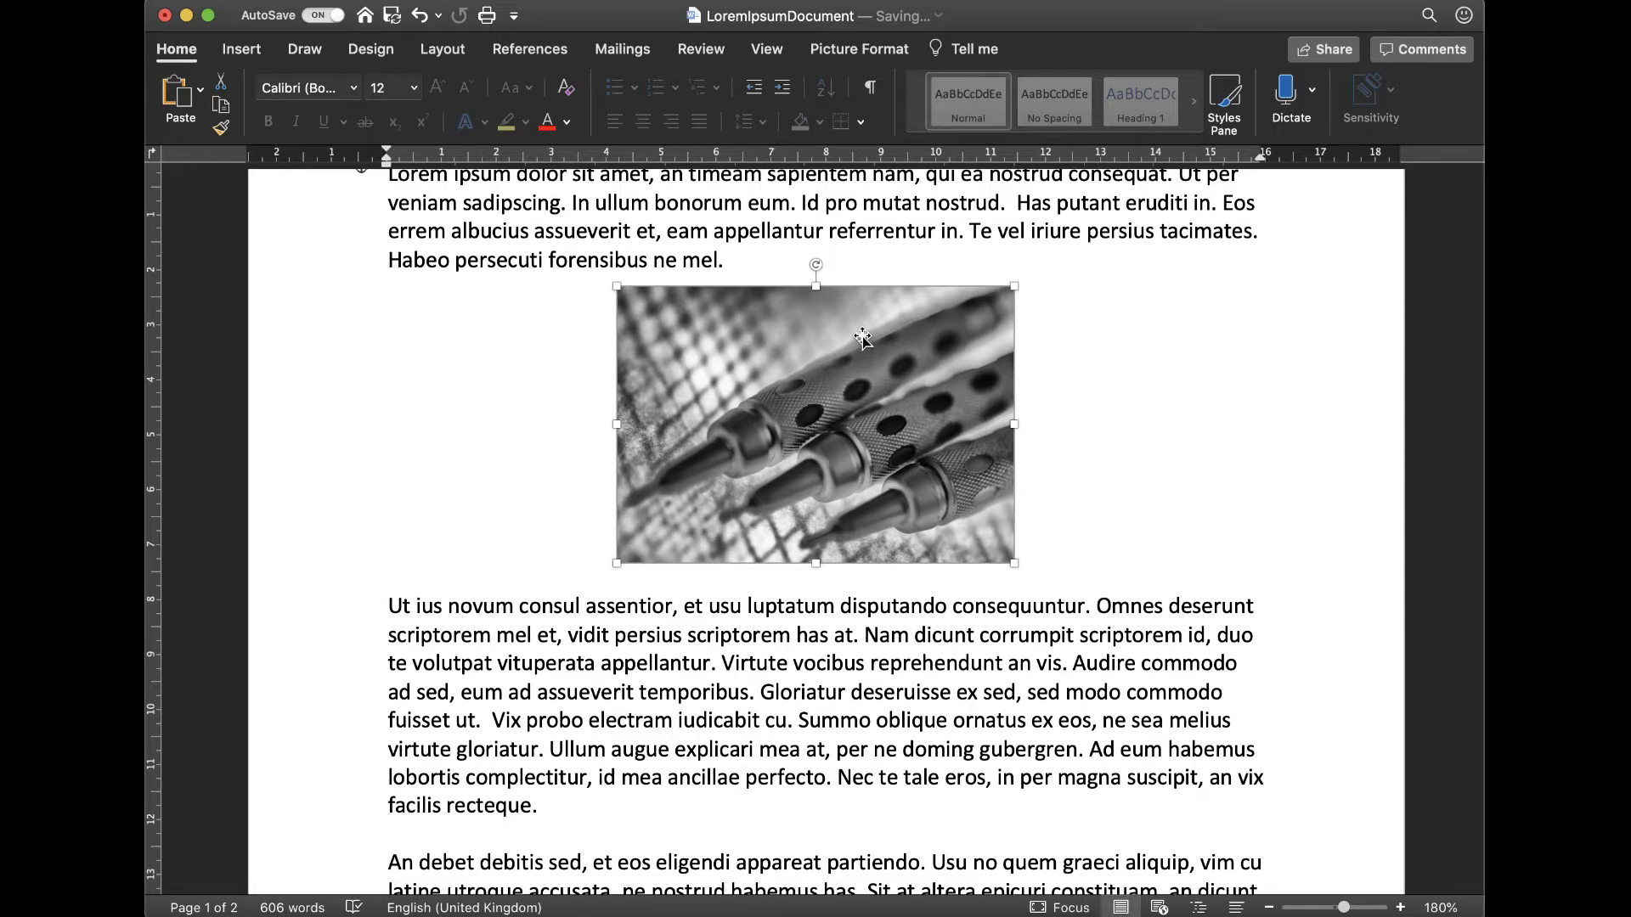
left_click_drag(862, 338, 1111, 325)
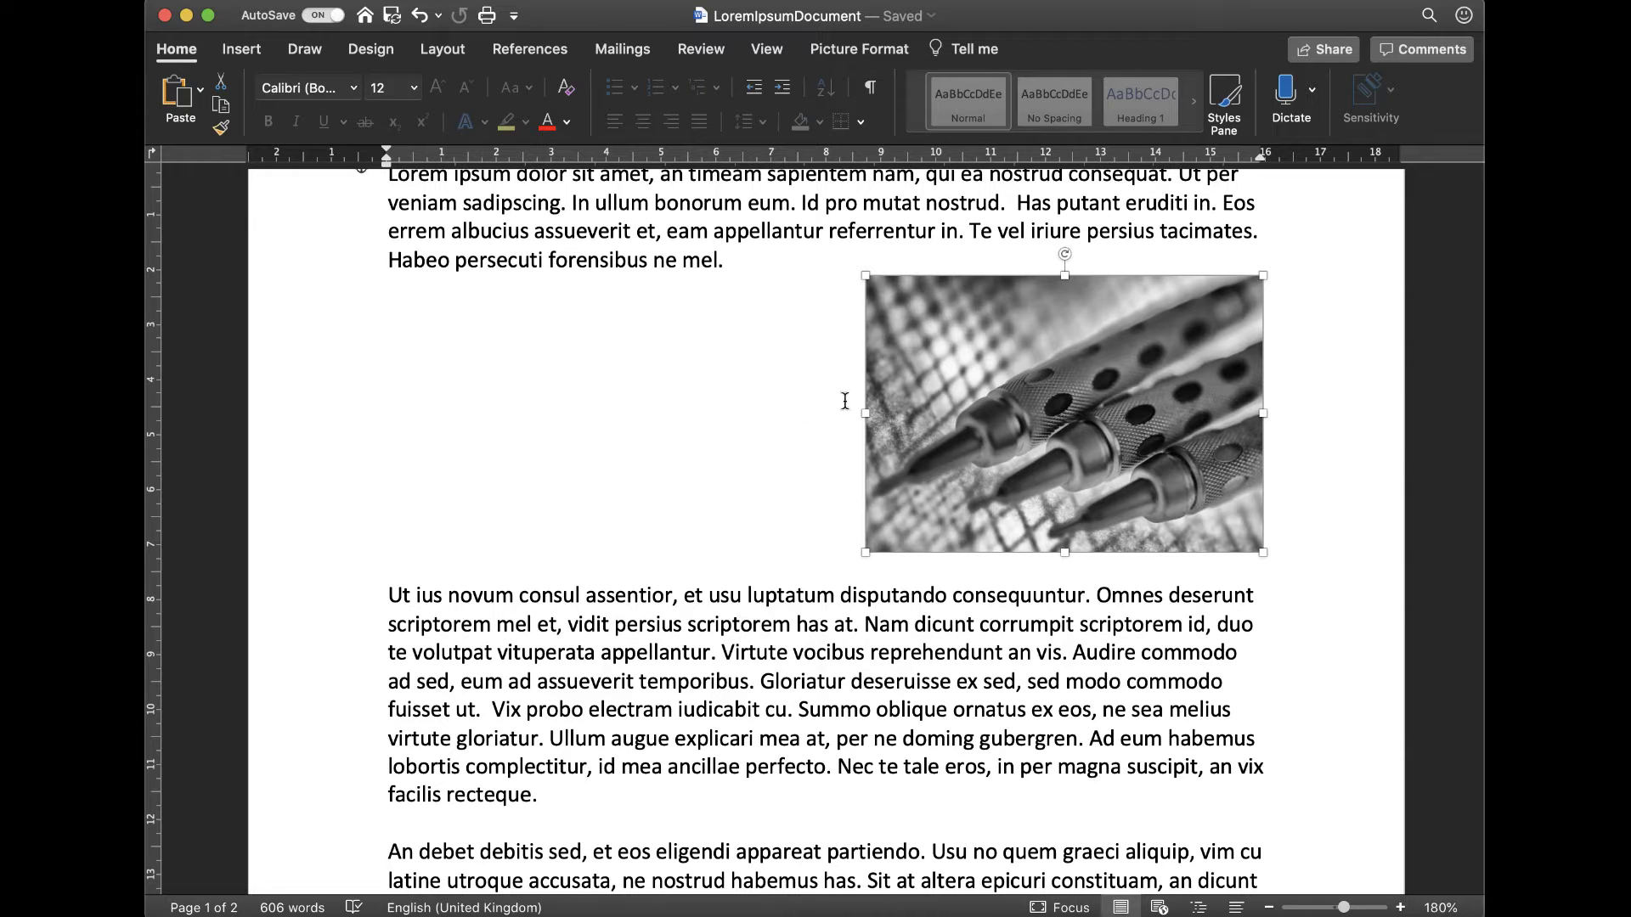
Change the picture's text wrapping to Tight and move it to the left margin beside the "Ut ius novum" paragraph.
right_click(946, 419)
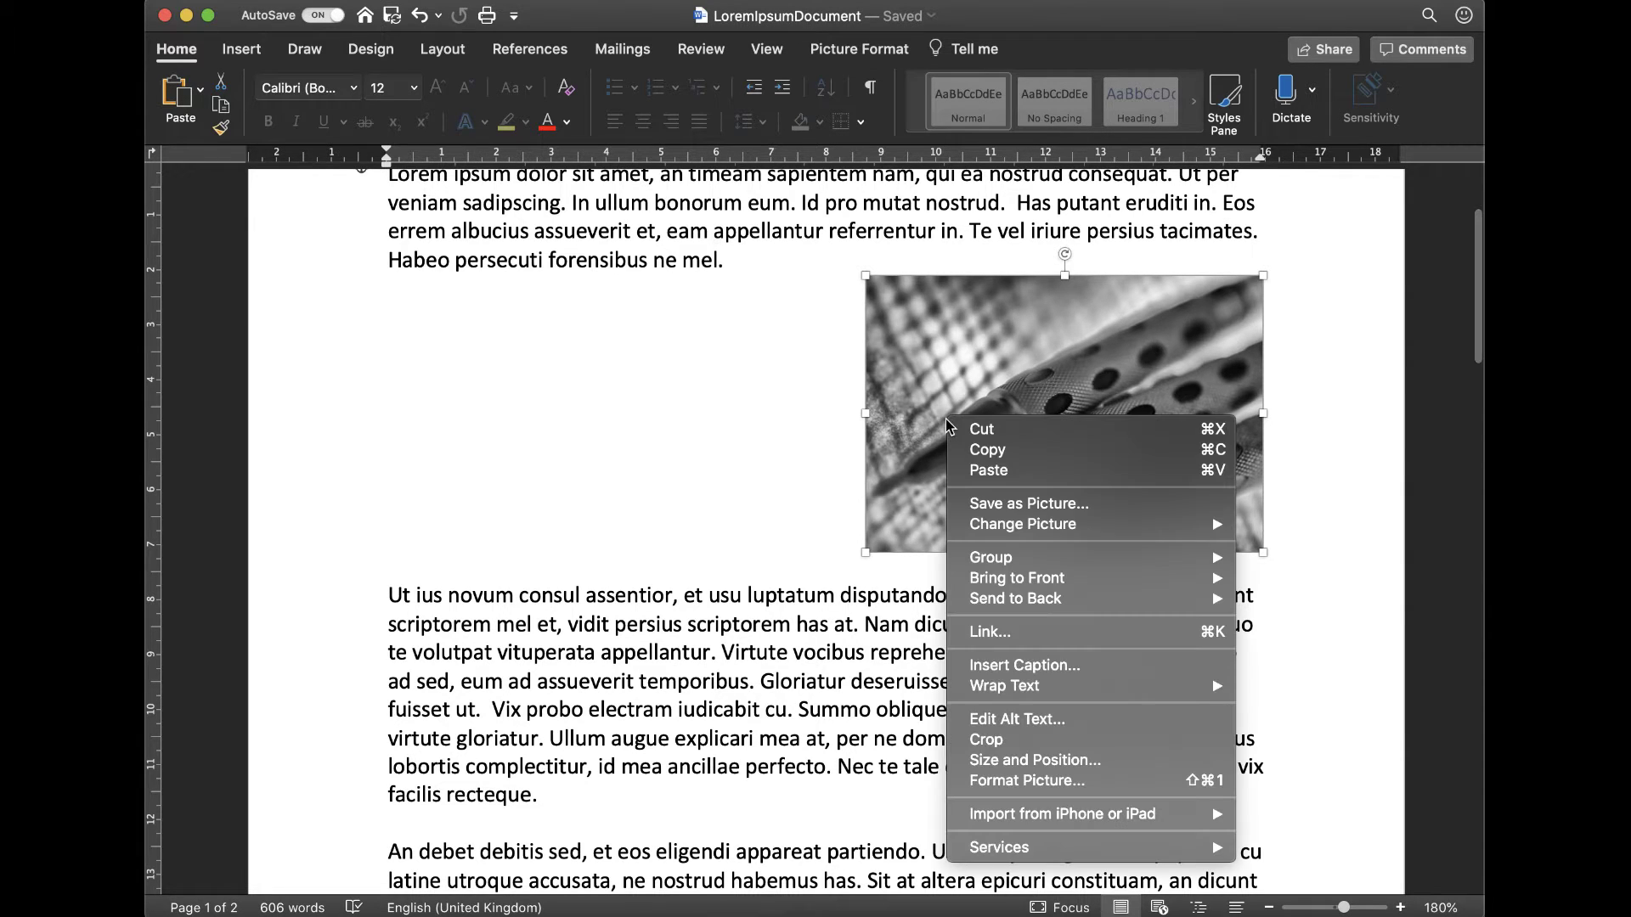
mouse_move(1021, 693)
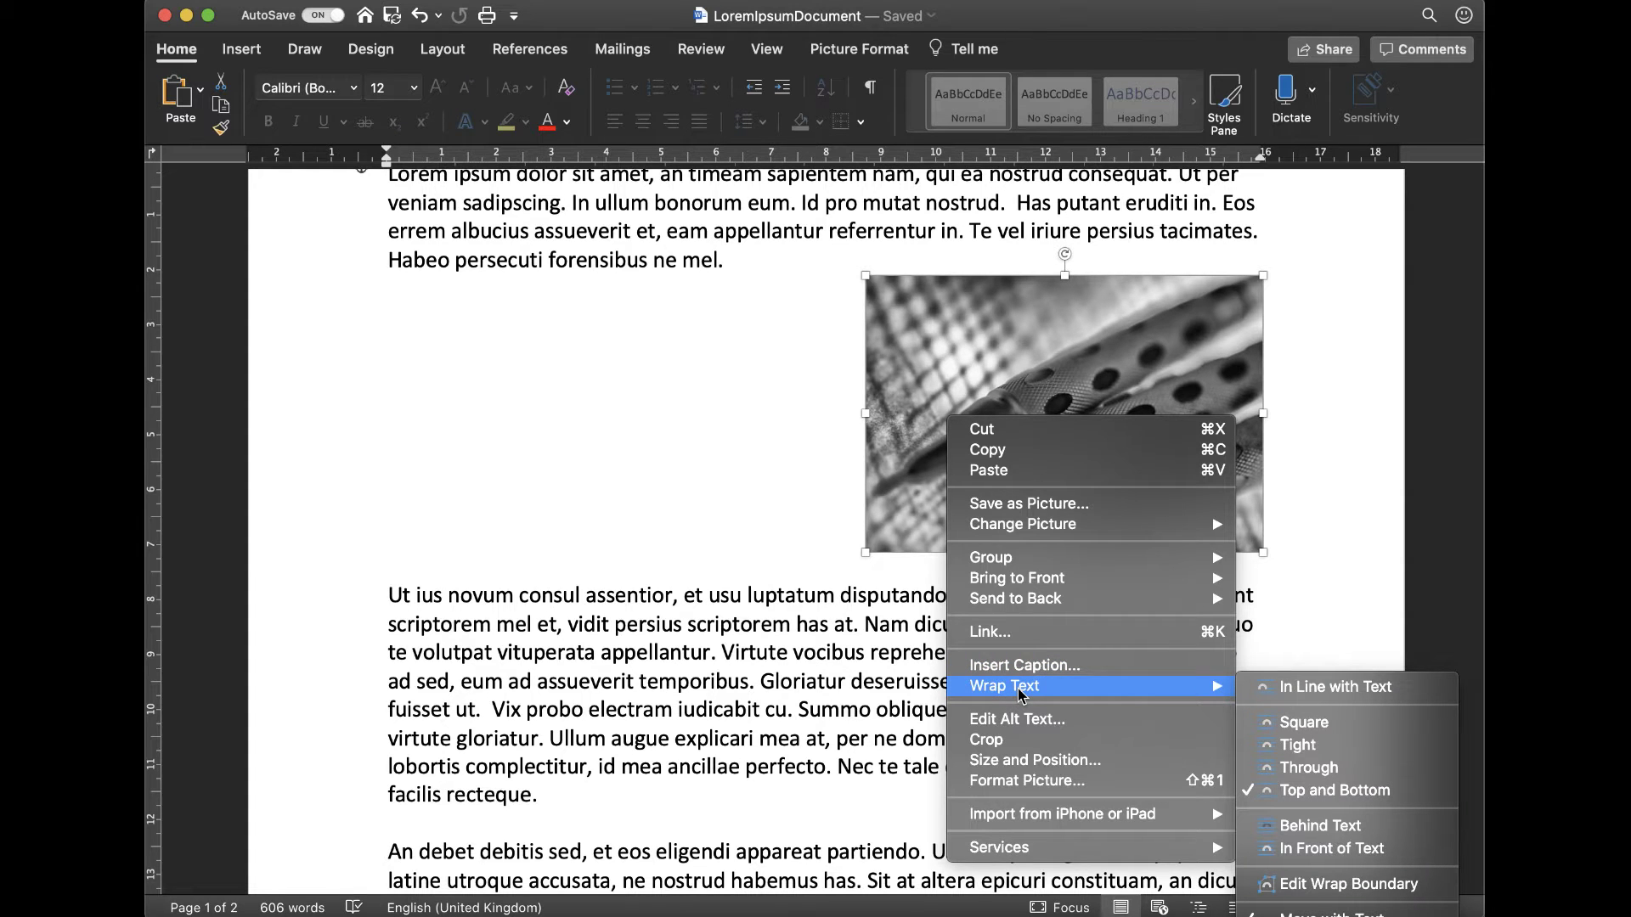
left_click(1308, 752)
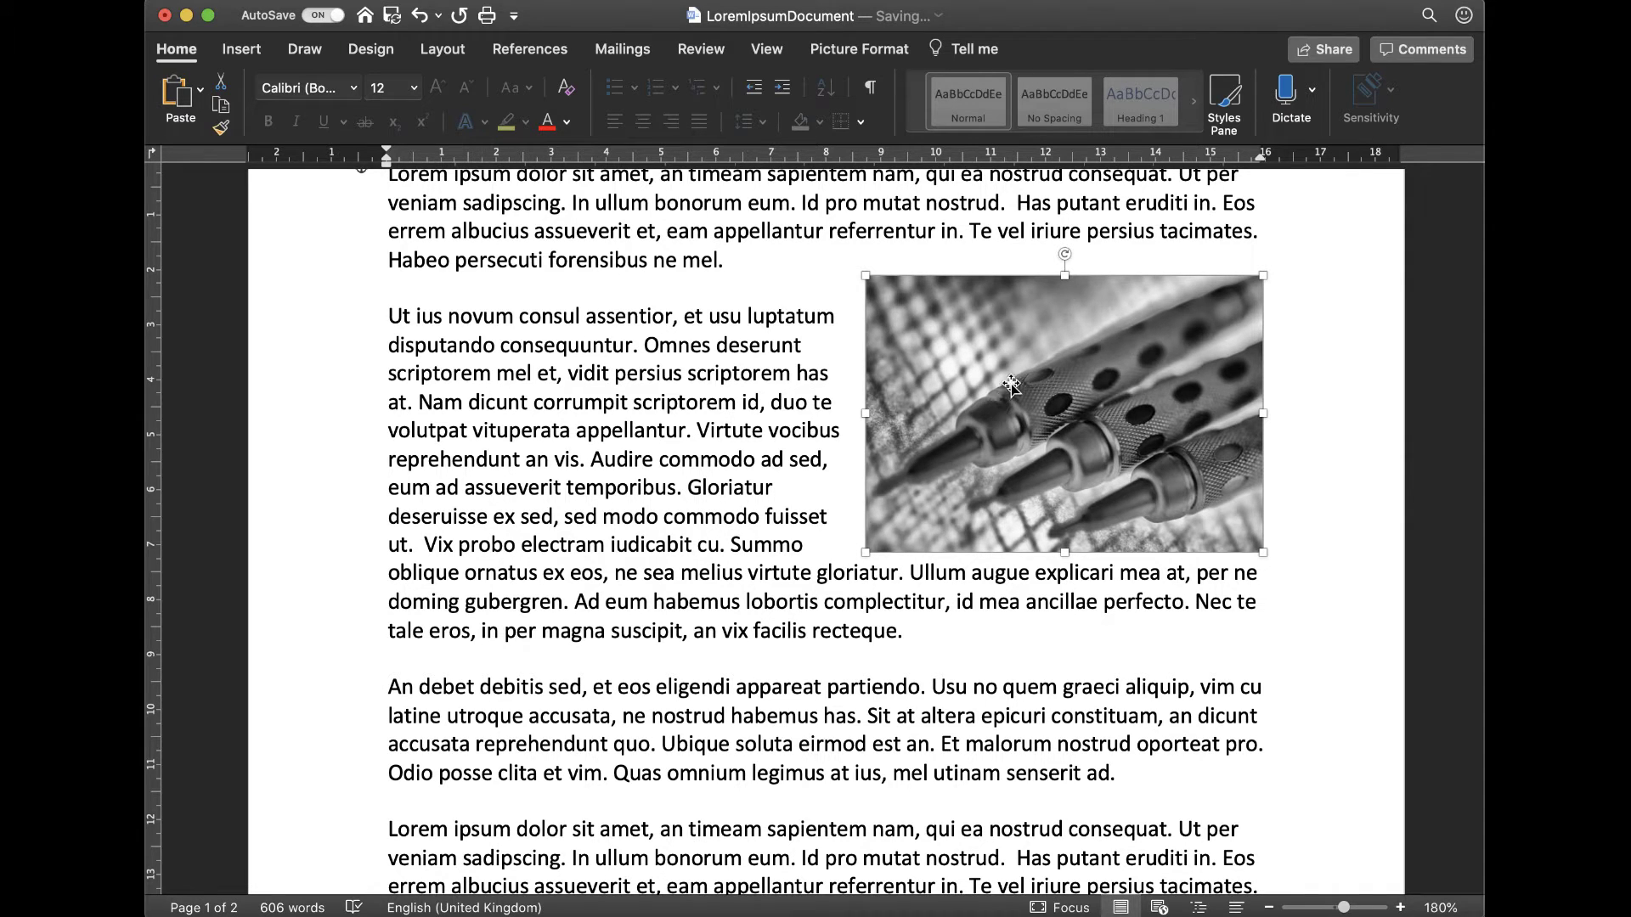
left_click_drag(1011, 385, 757, 379)
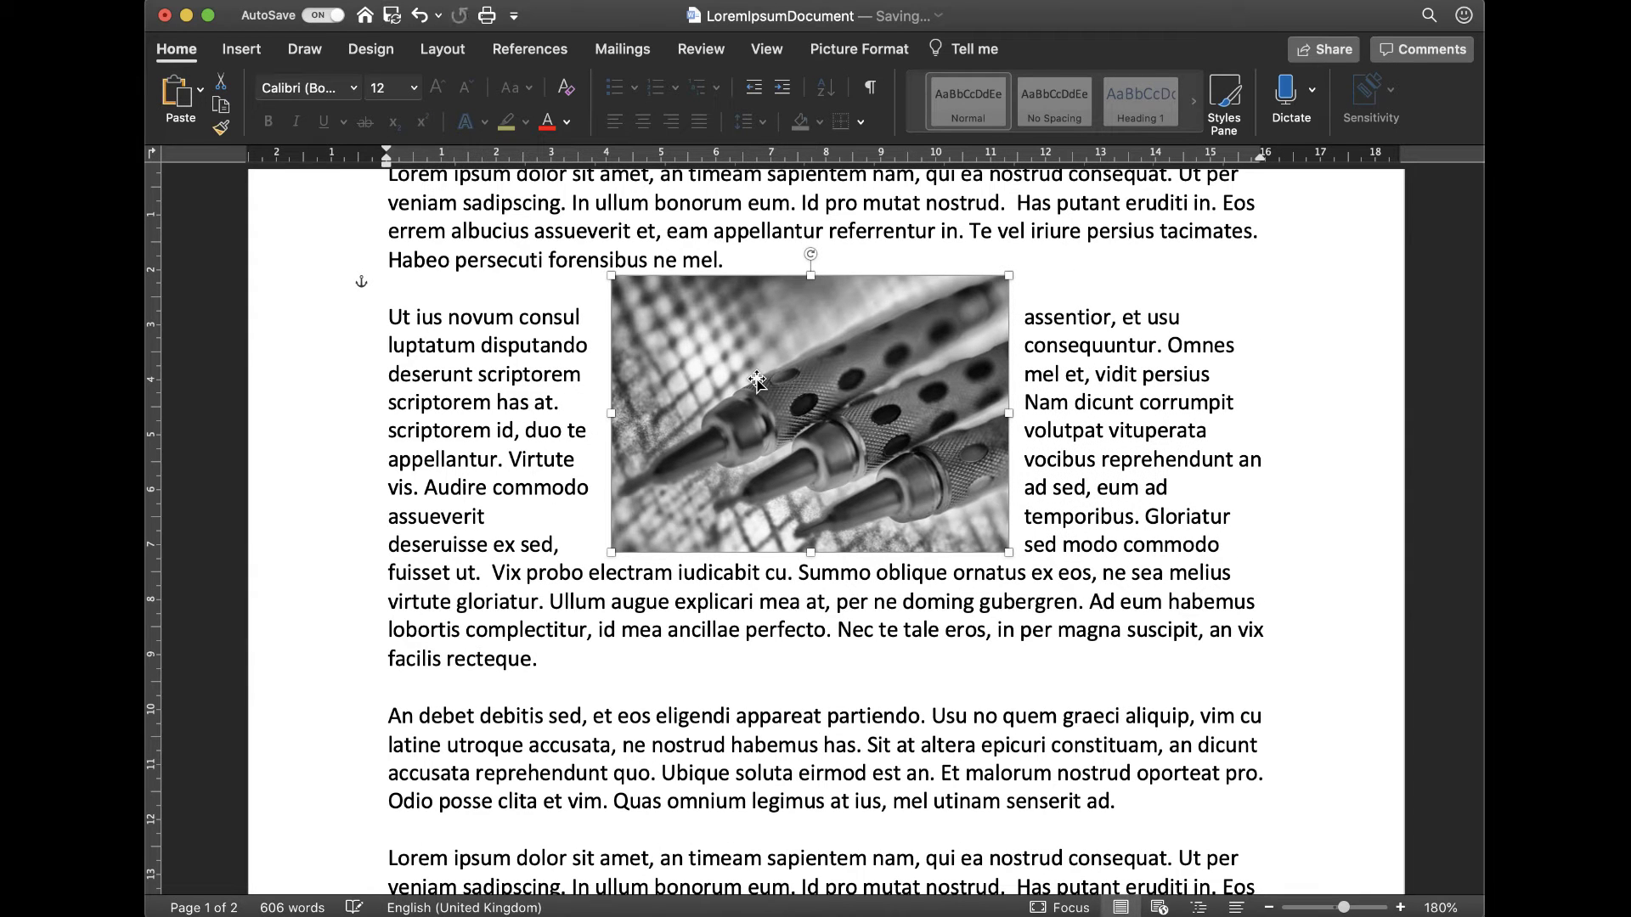
left_click_drag(755, 332, 565, 344)
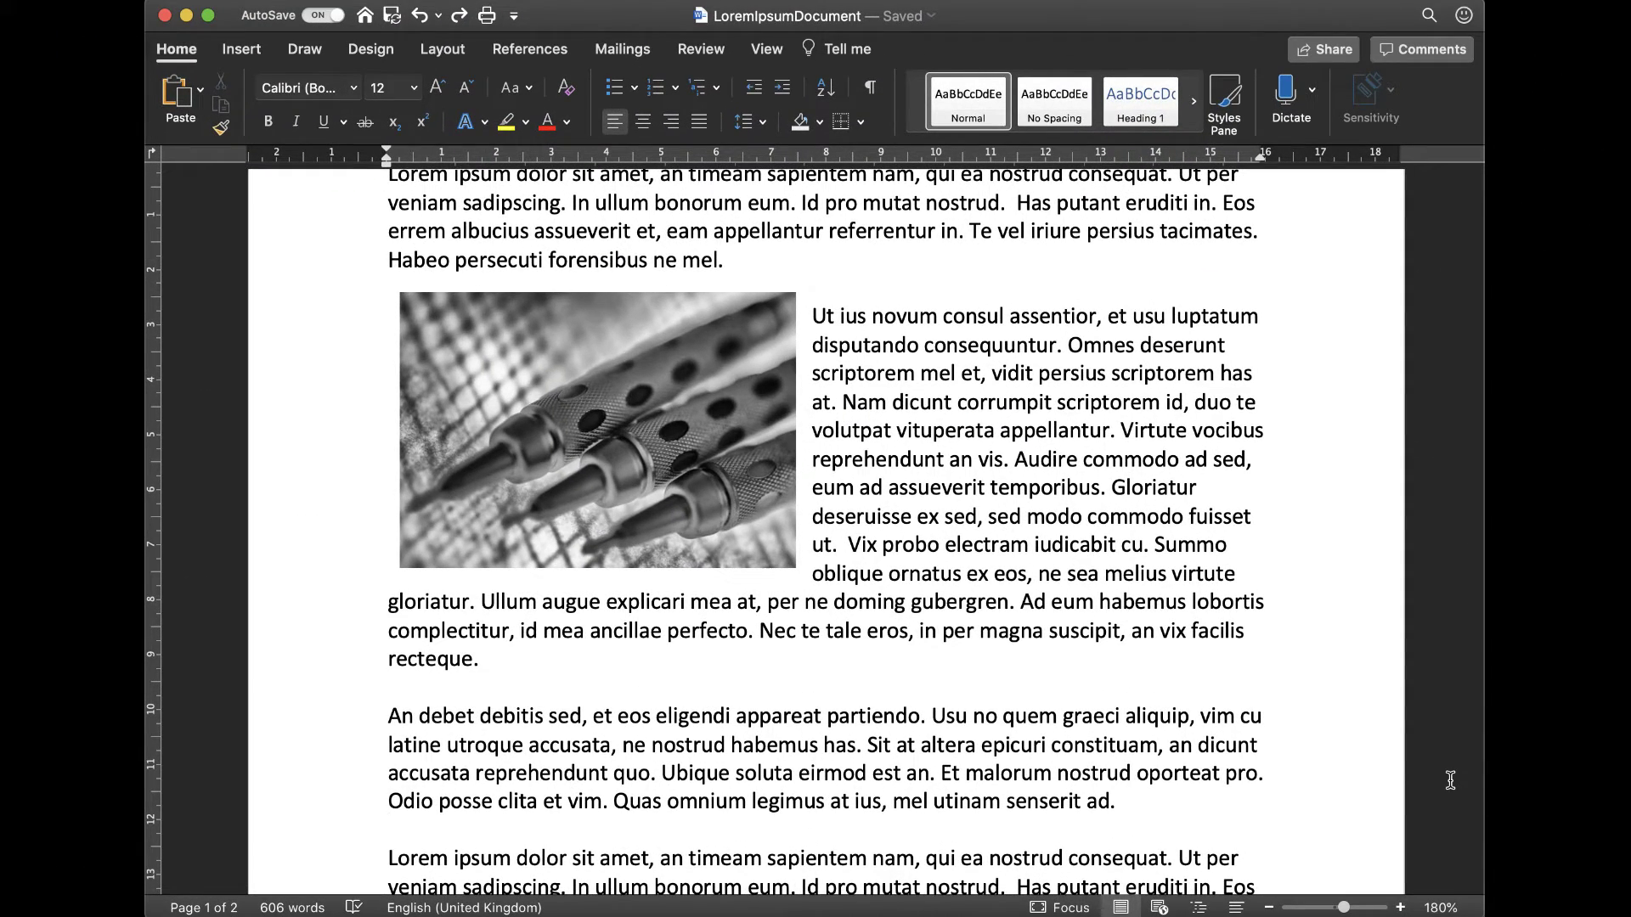
Open the picture's formatting options and give it a solid outline in the default blue colour.
left_click(658, 477)
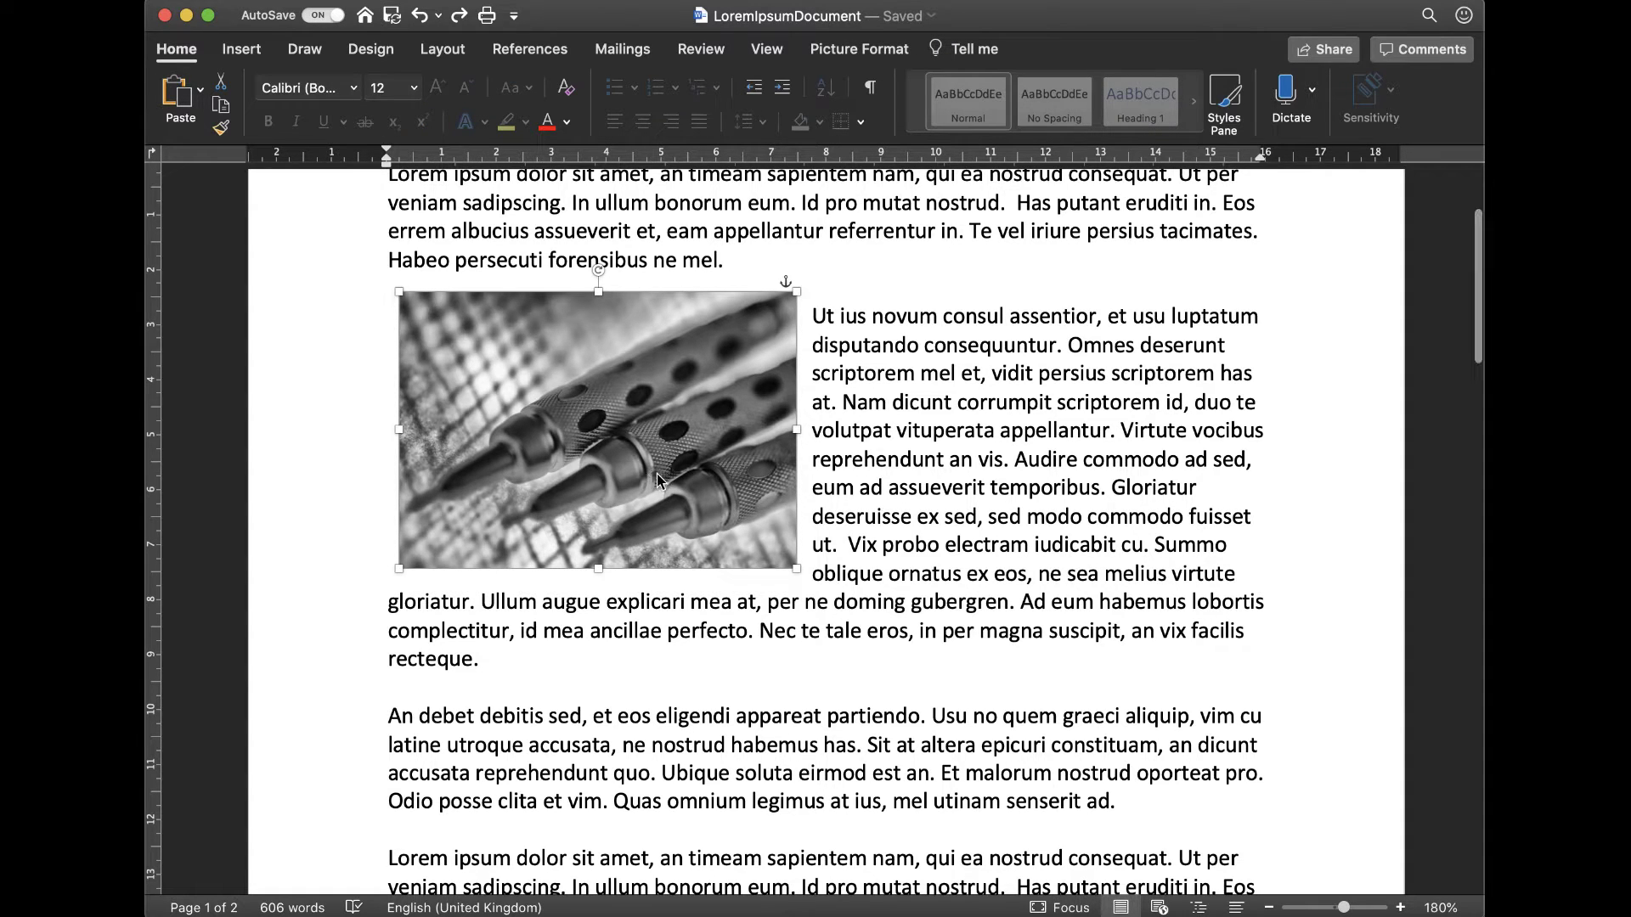
right_click(659, 477)
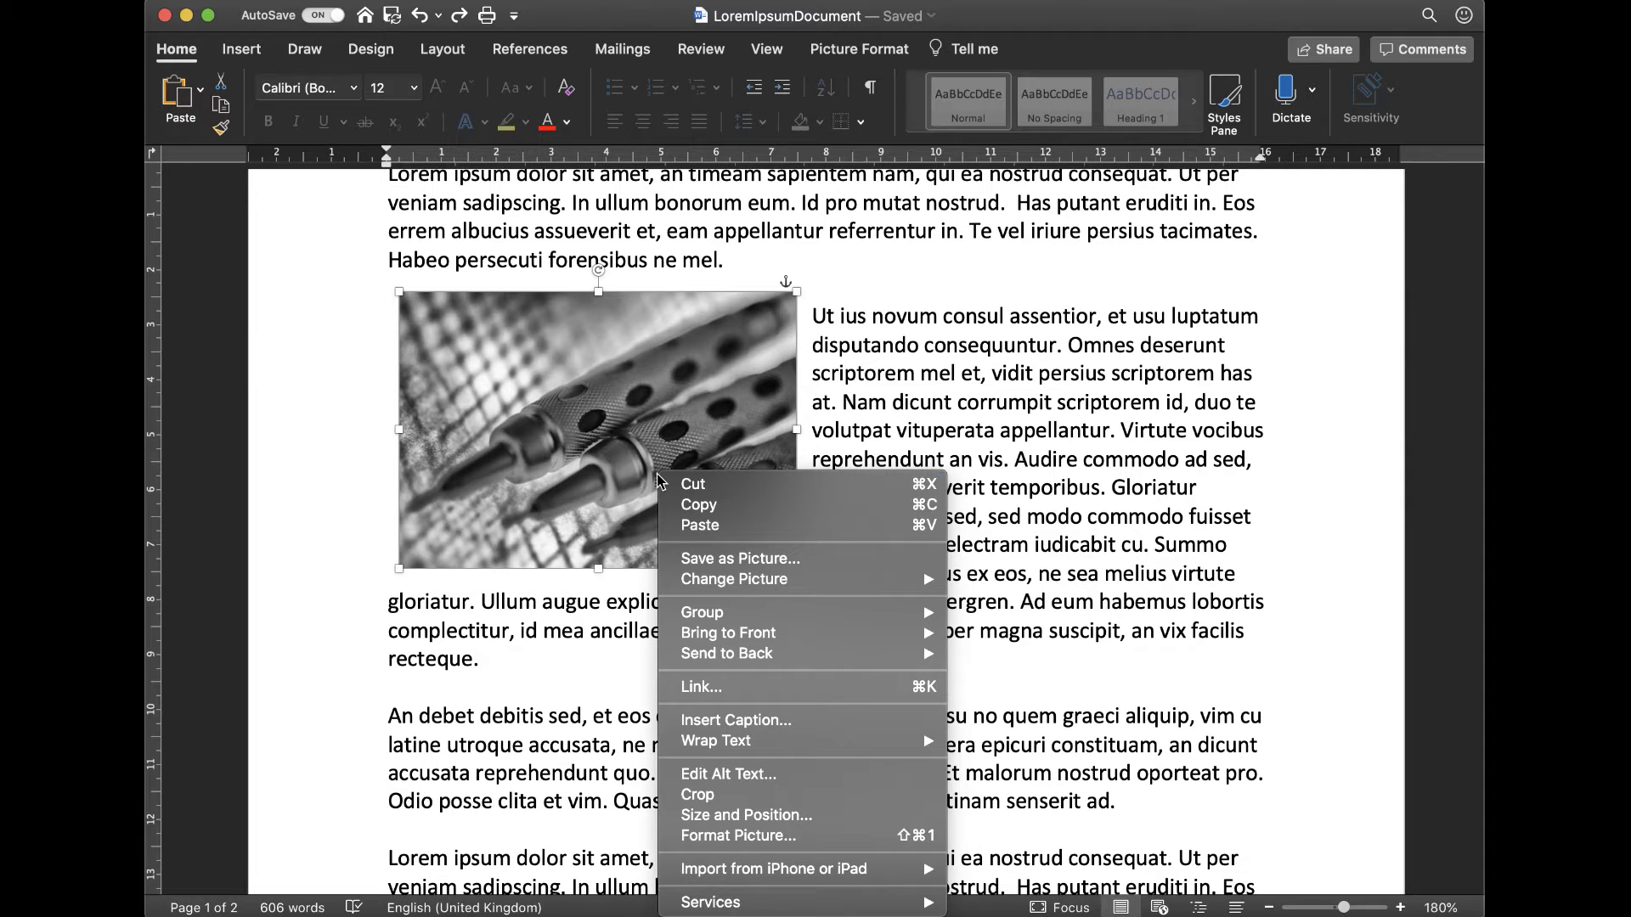
left_click(789, 836)
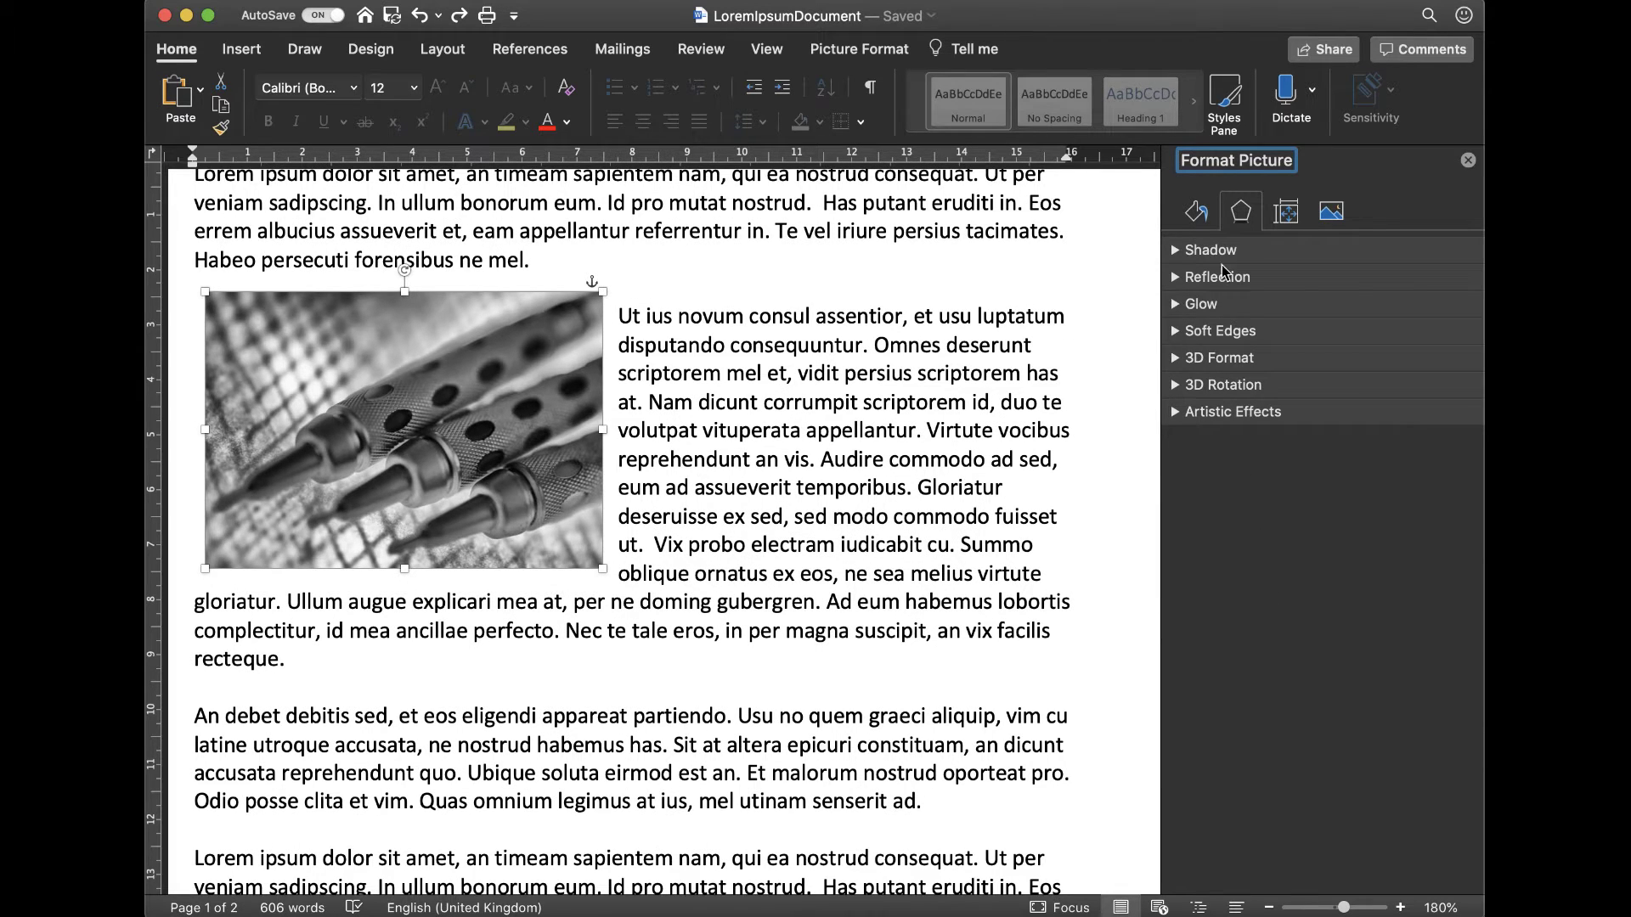
left_click(1197, 214)
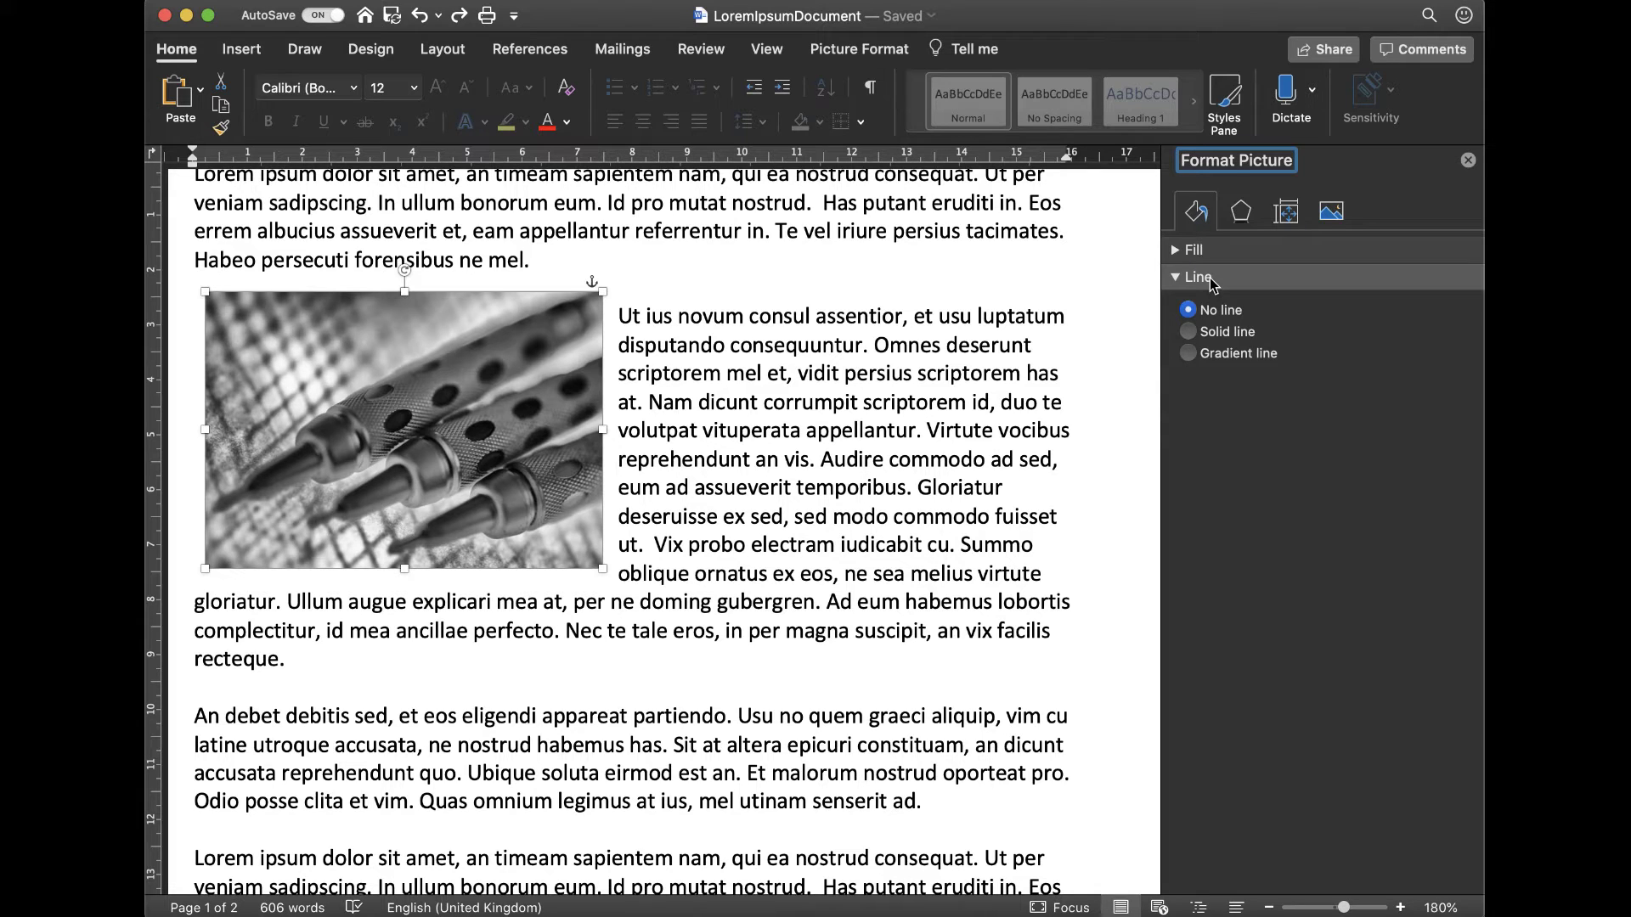
left_click(1191, 336)
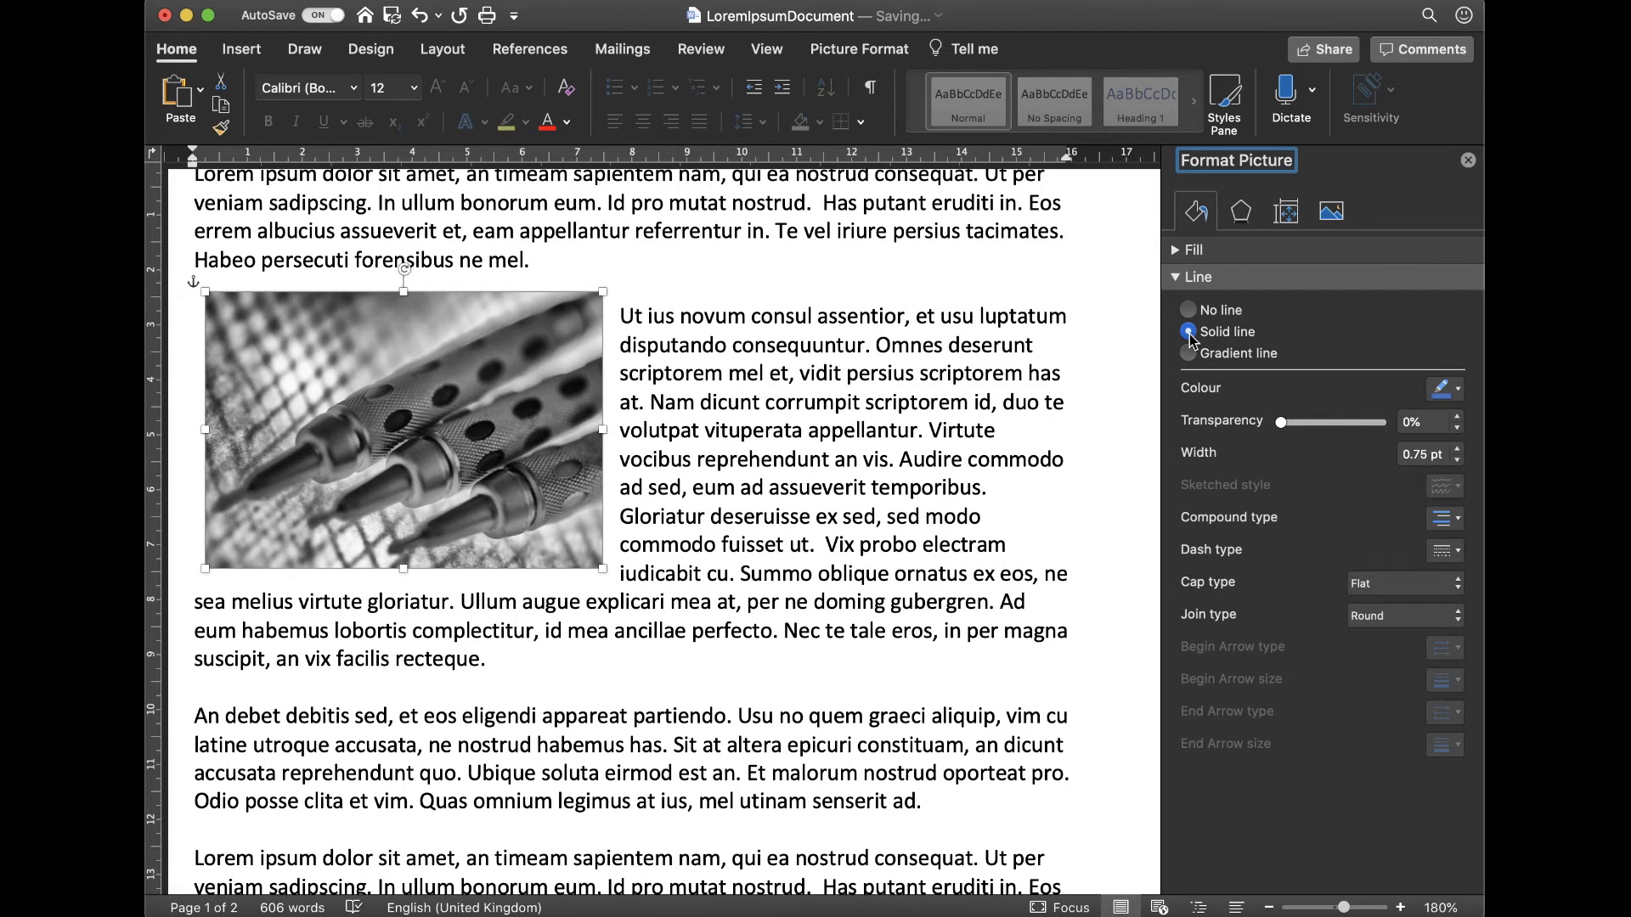
left_click(1457, 392)
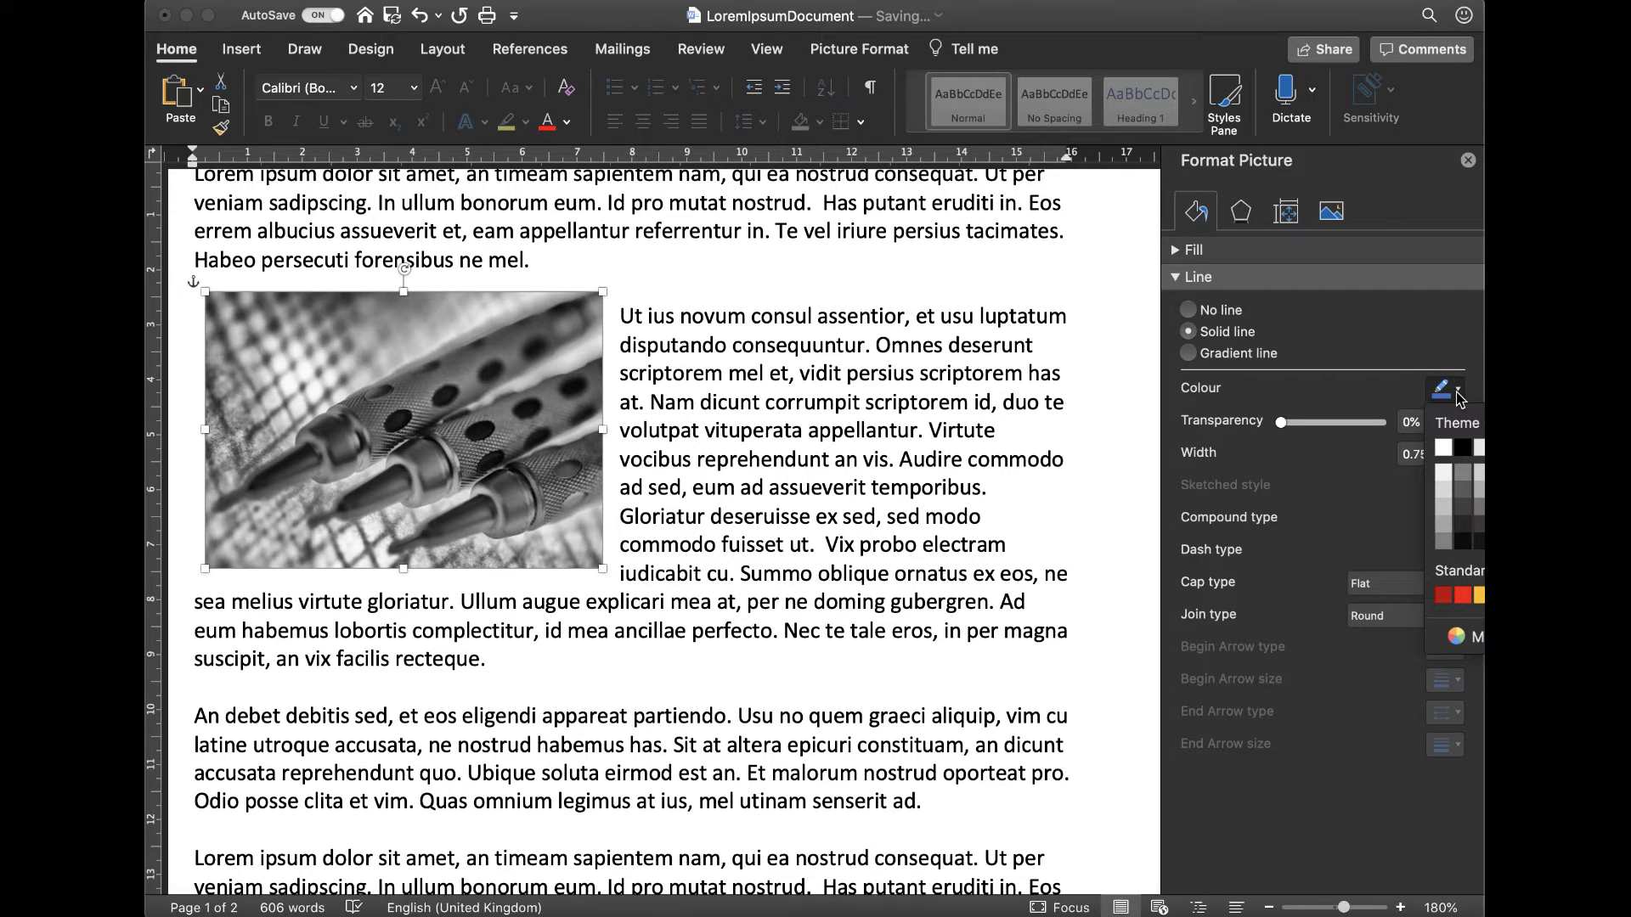
left_click(1458, 396)
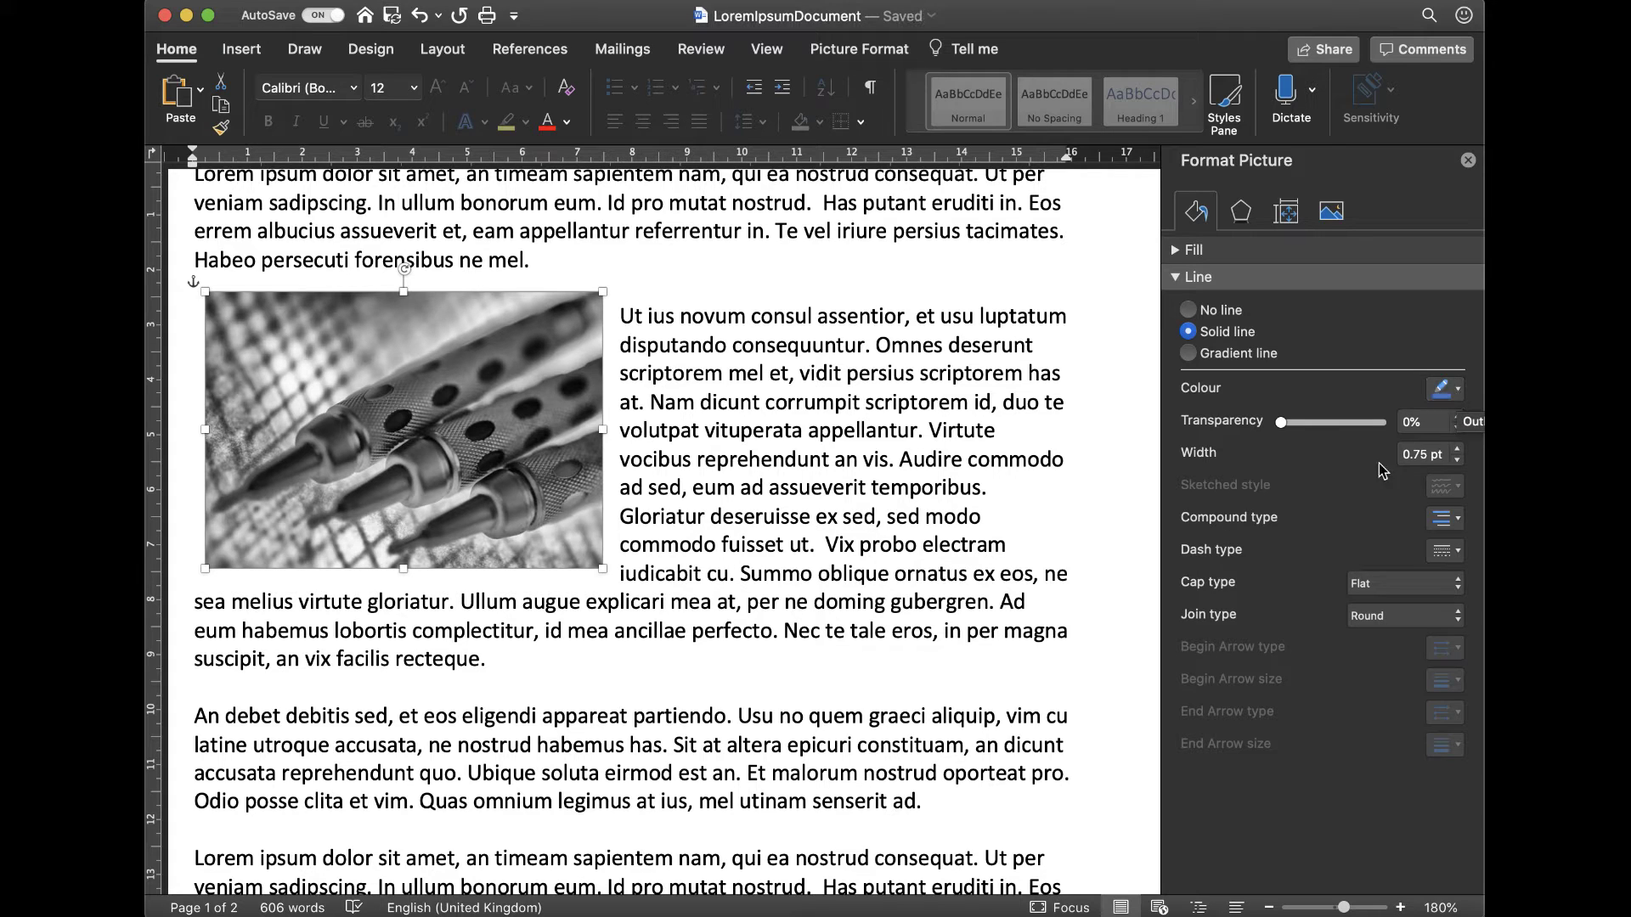
Set the width of the picture's outline to 3.25 pt and deselect the picture.
left_click(1459, 451)
left_click(1459, 451)
left_click(1459, 450)
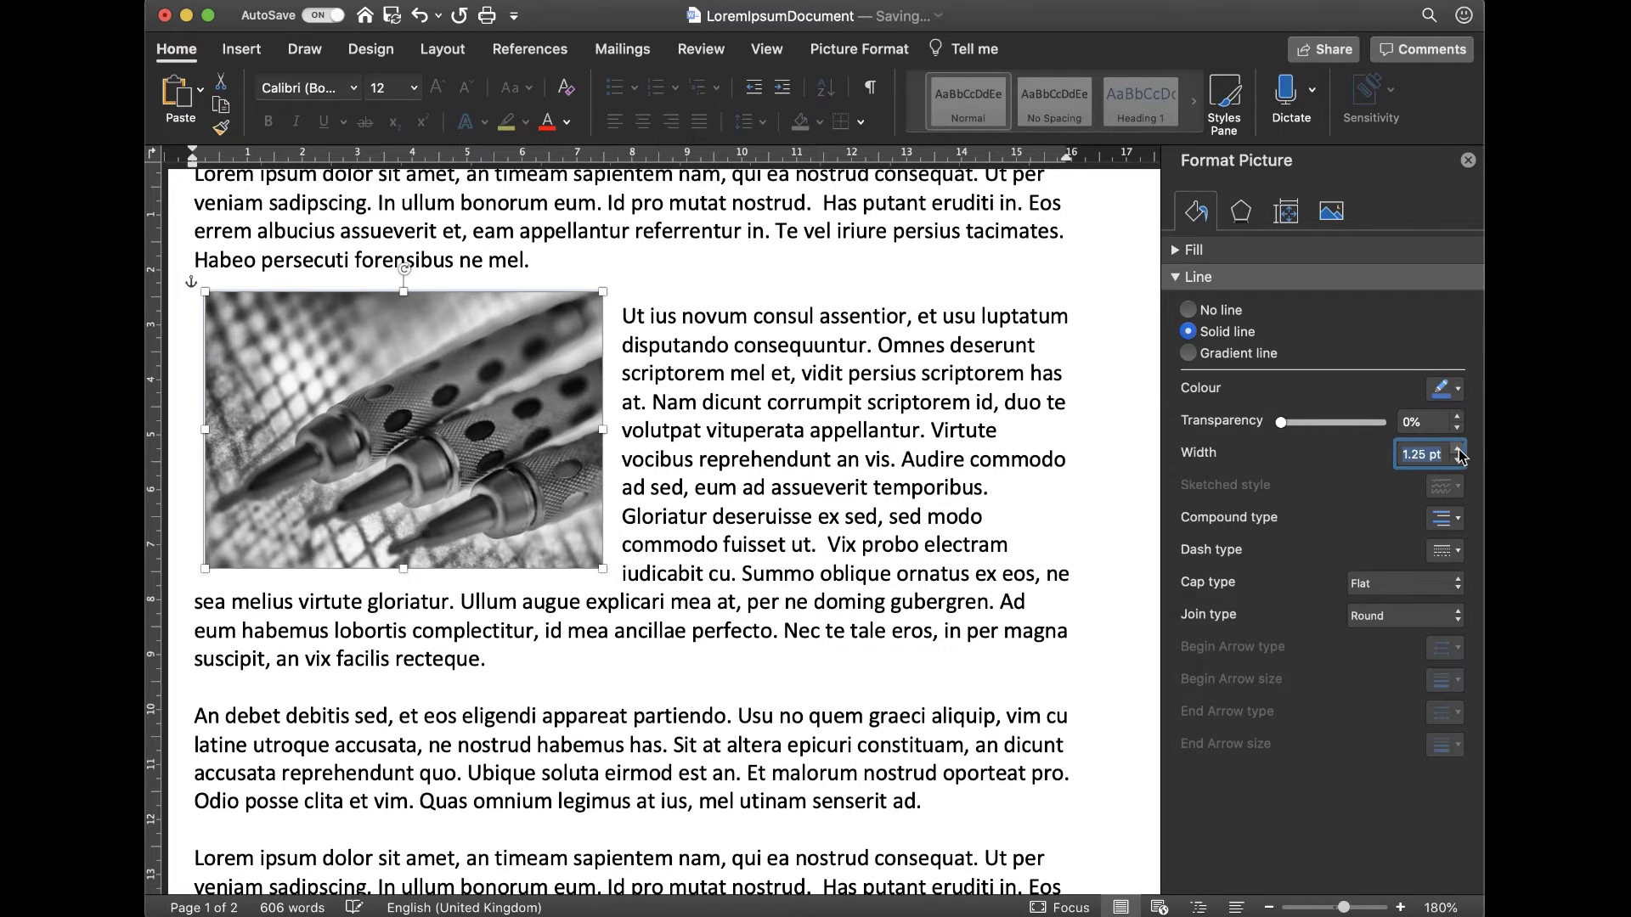
left_click(1459, 451)
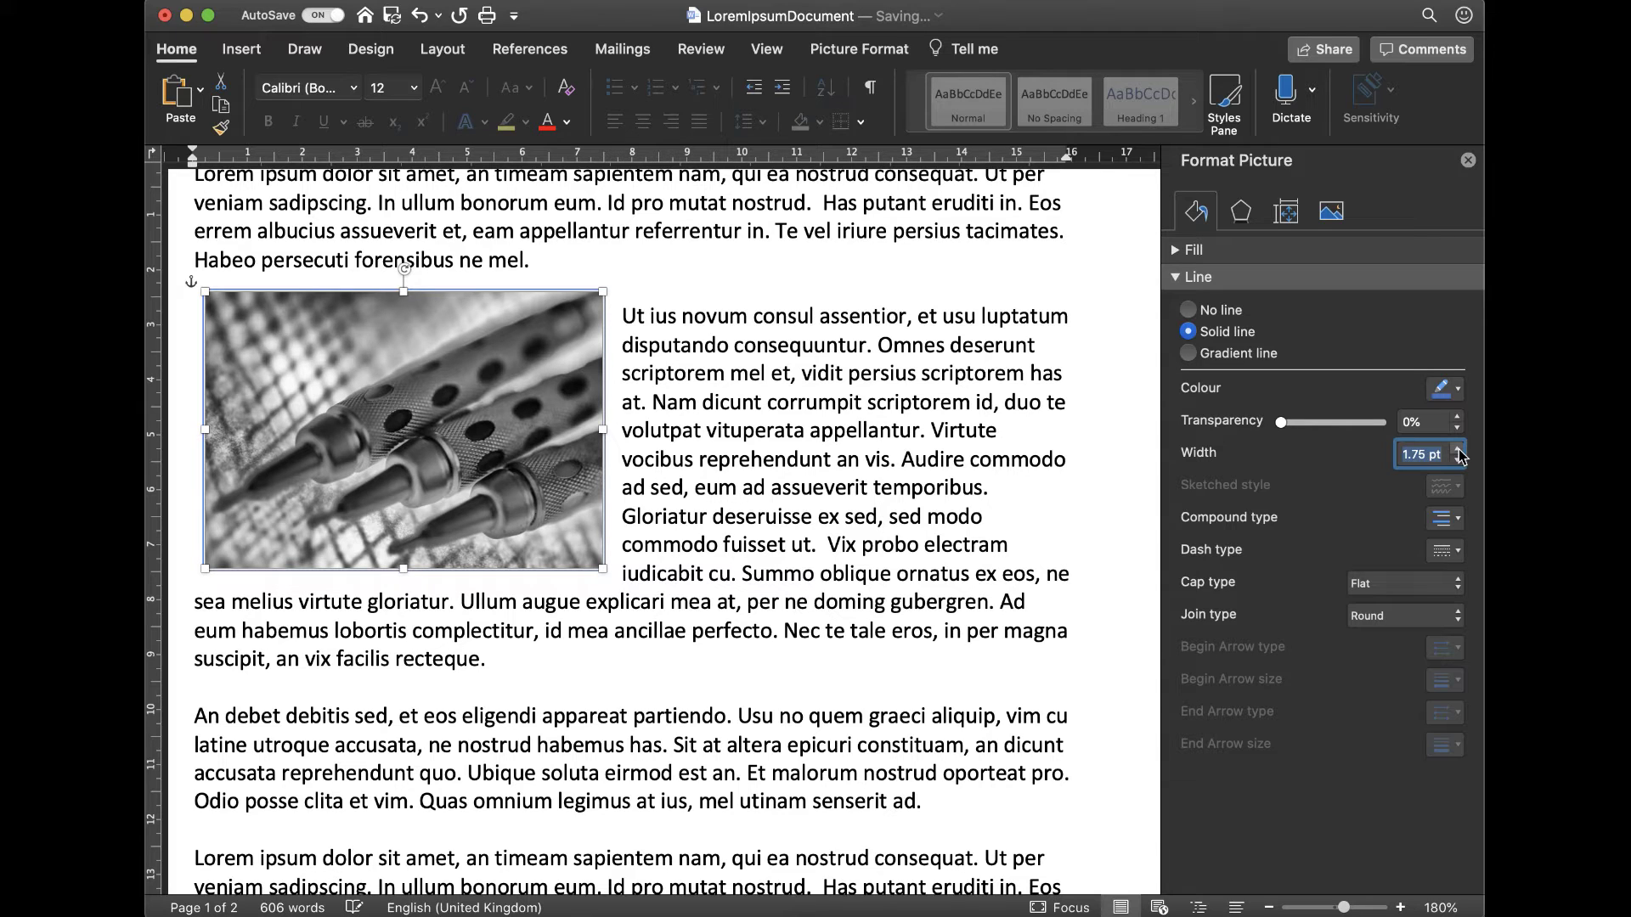
left_click(1458, 450)
left_click(1458, 450)
left_click(1458, 450)
left_click(1458, 450)
left_click(1459, 450)
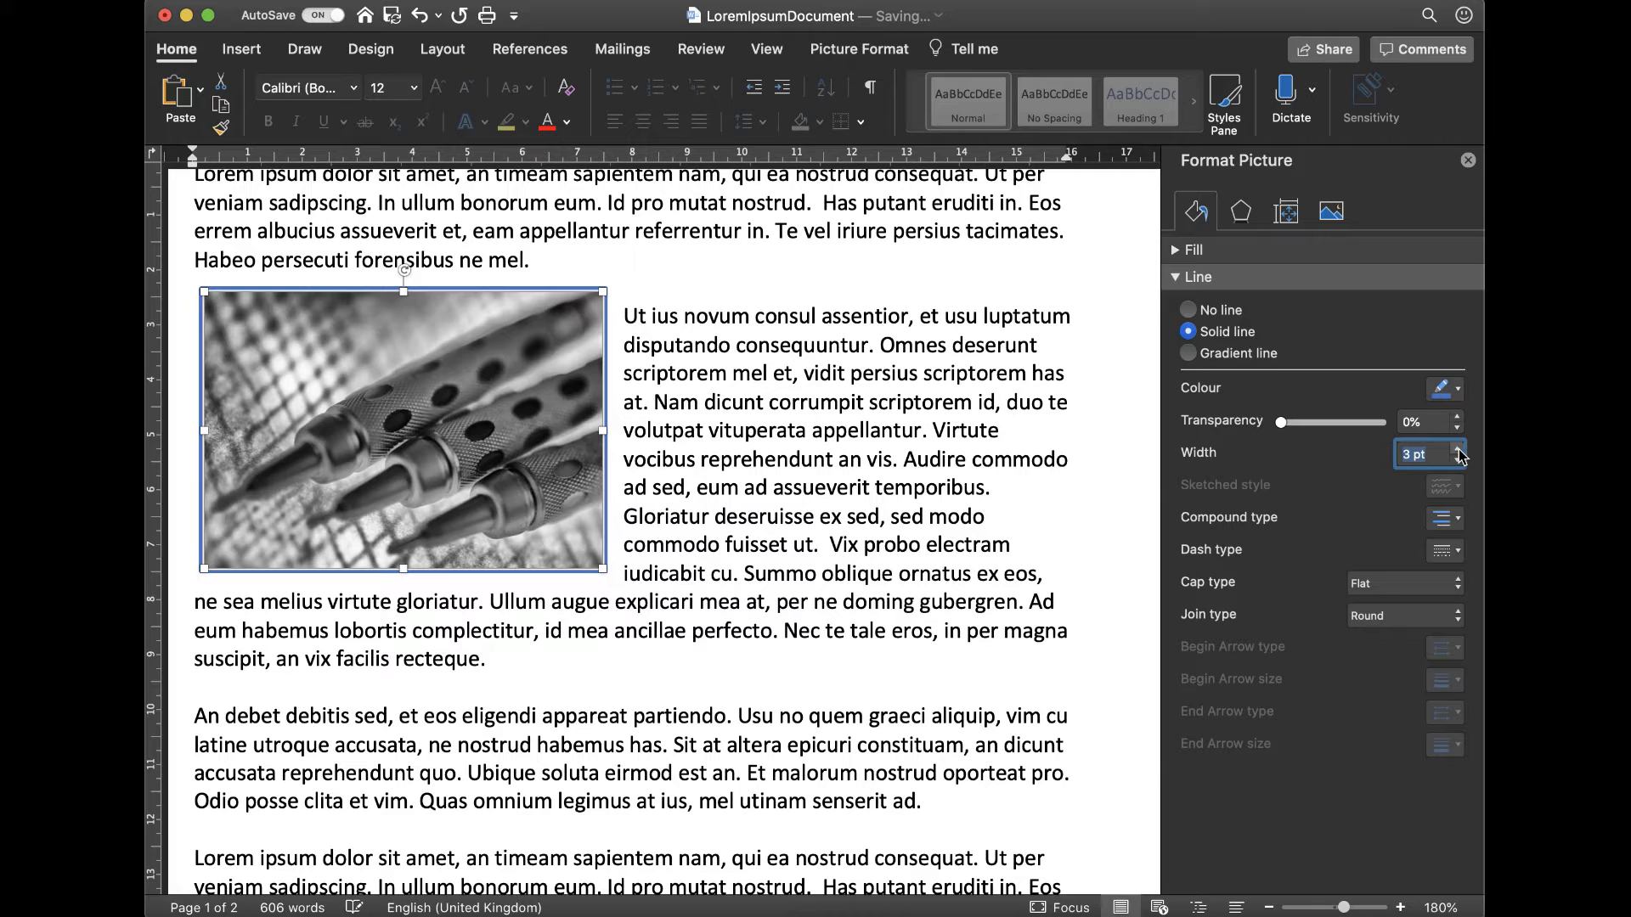
left_click(1459, 450)
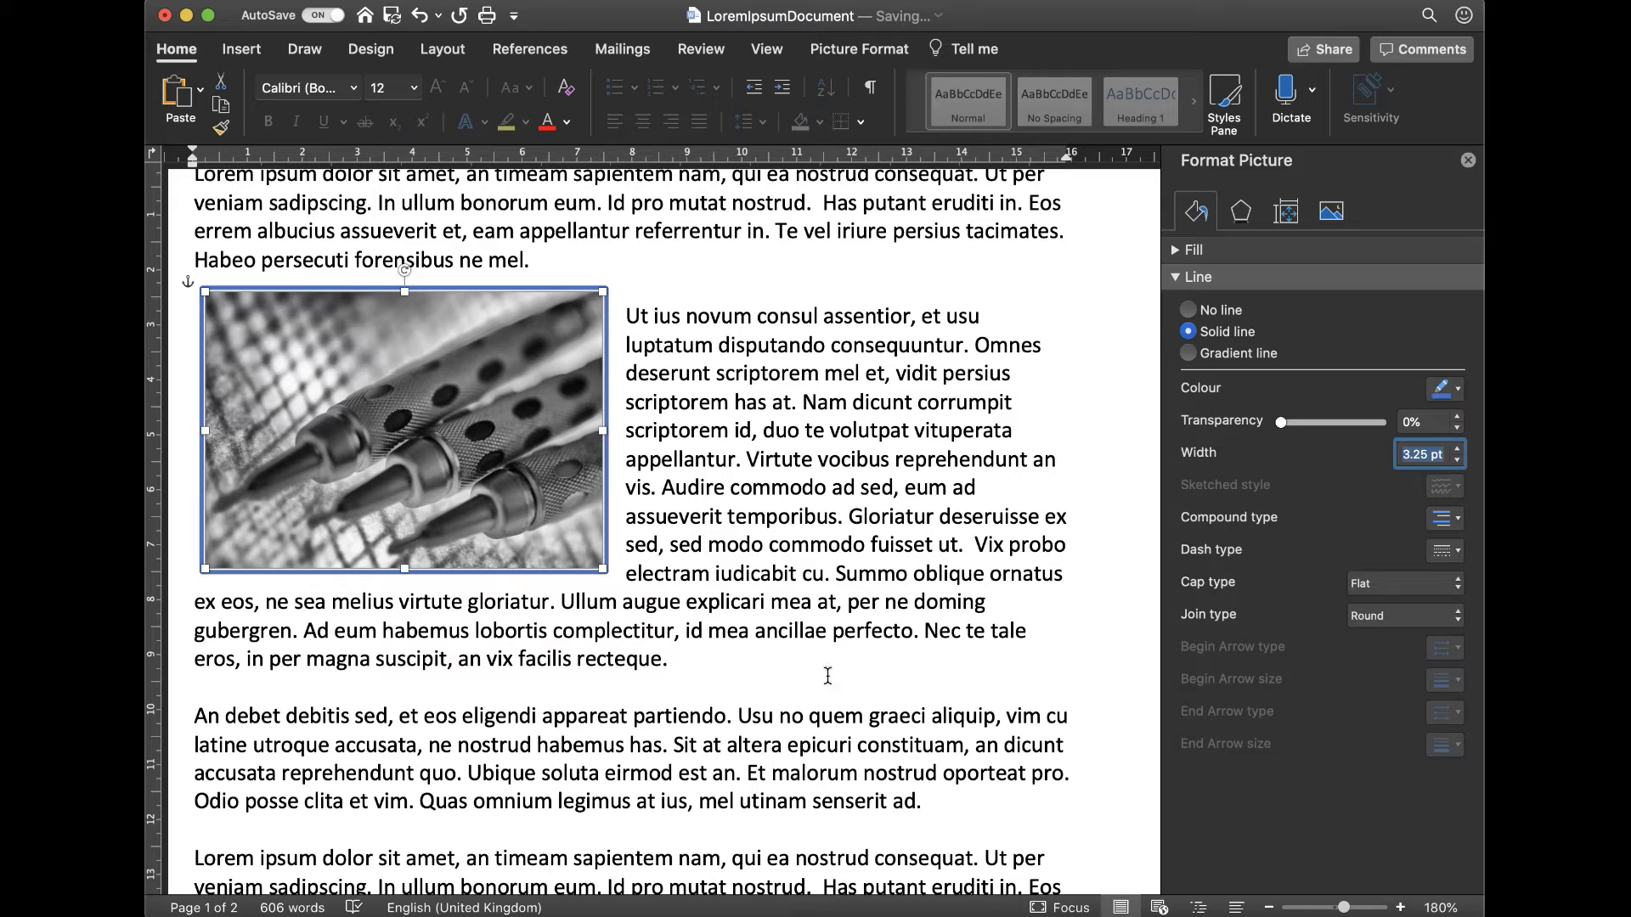
left_click(798, 823)
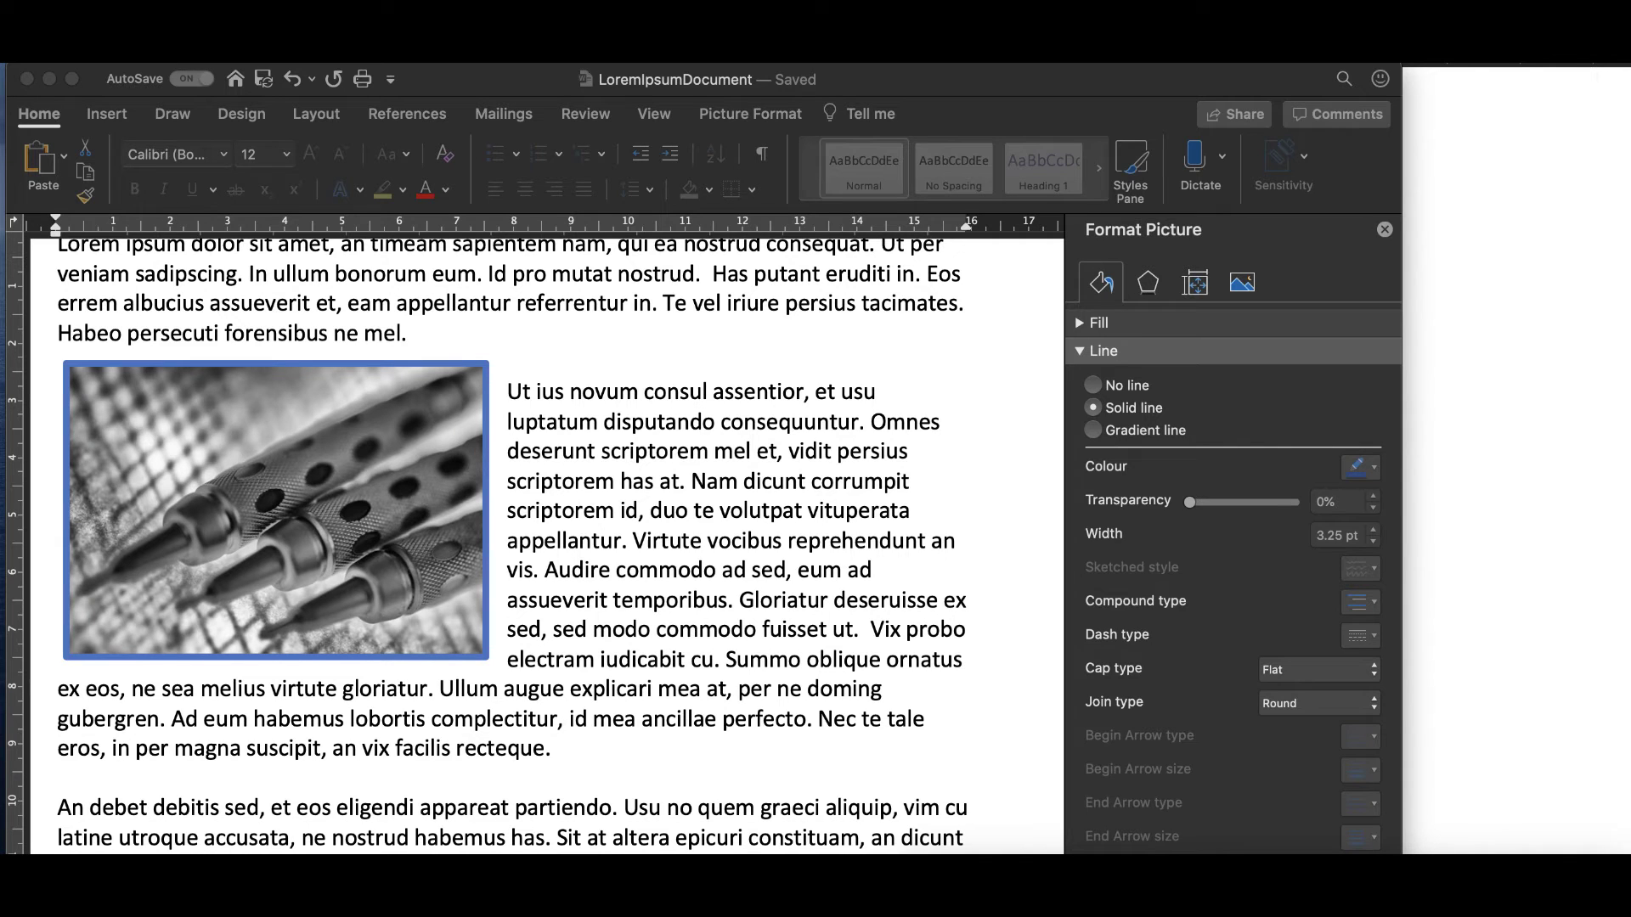
Apply the first outer shadow preset, cast toward the lower right, to the picture of the pens.
left_click(374, 535)
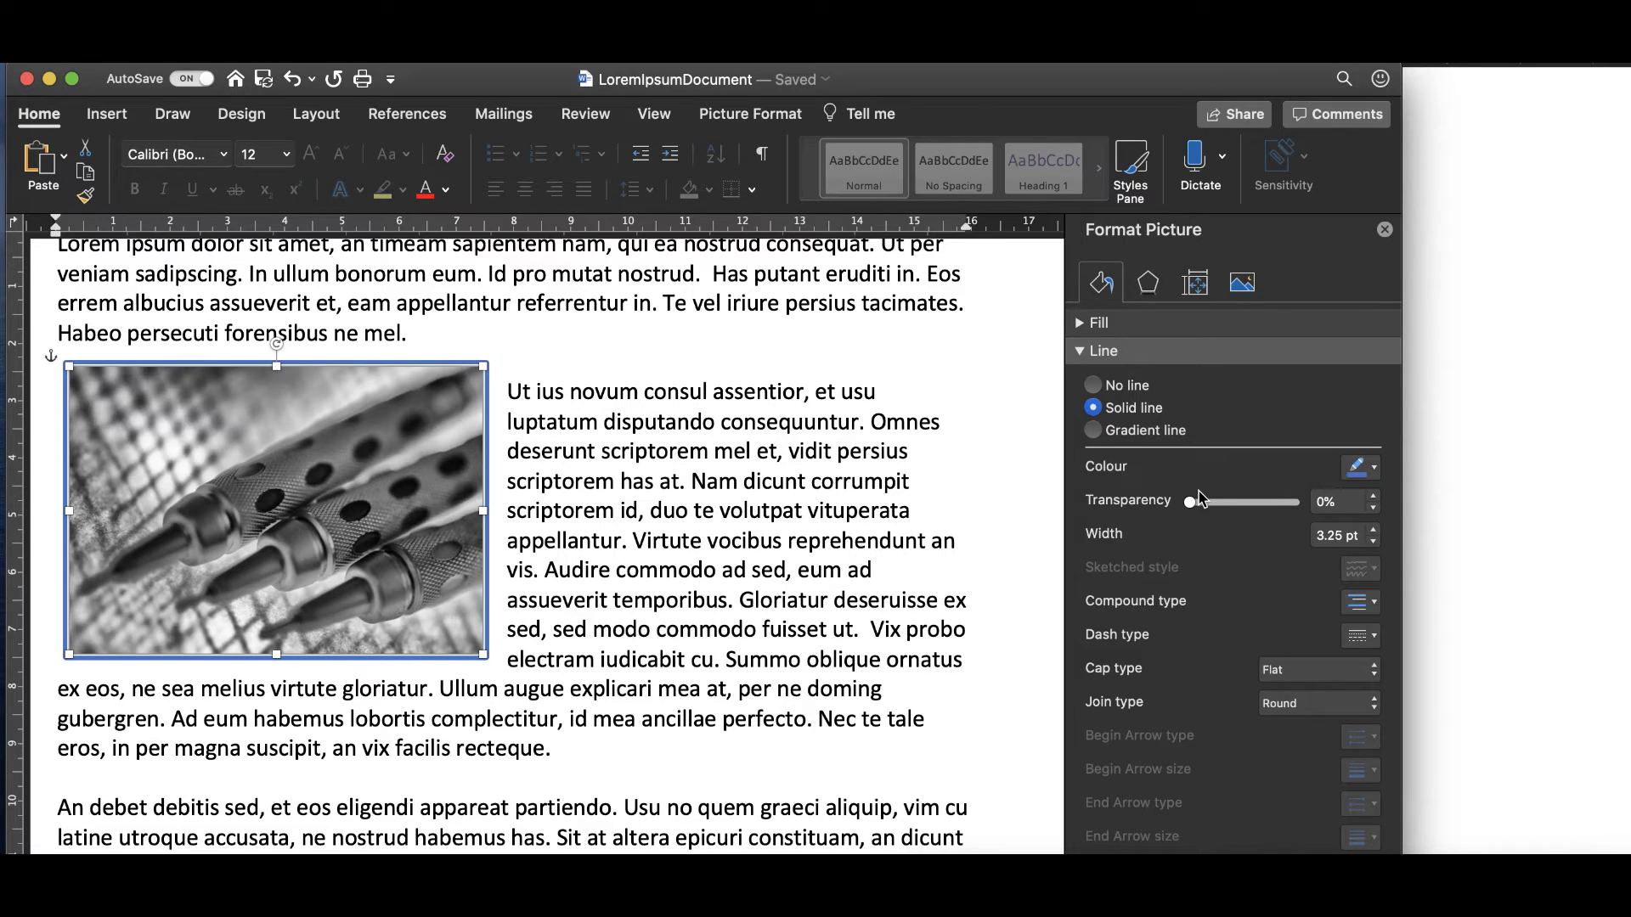
left_click(1149, 285)
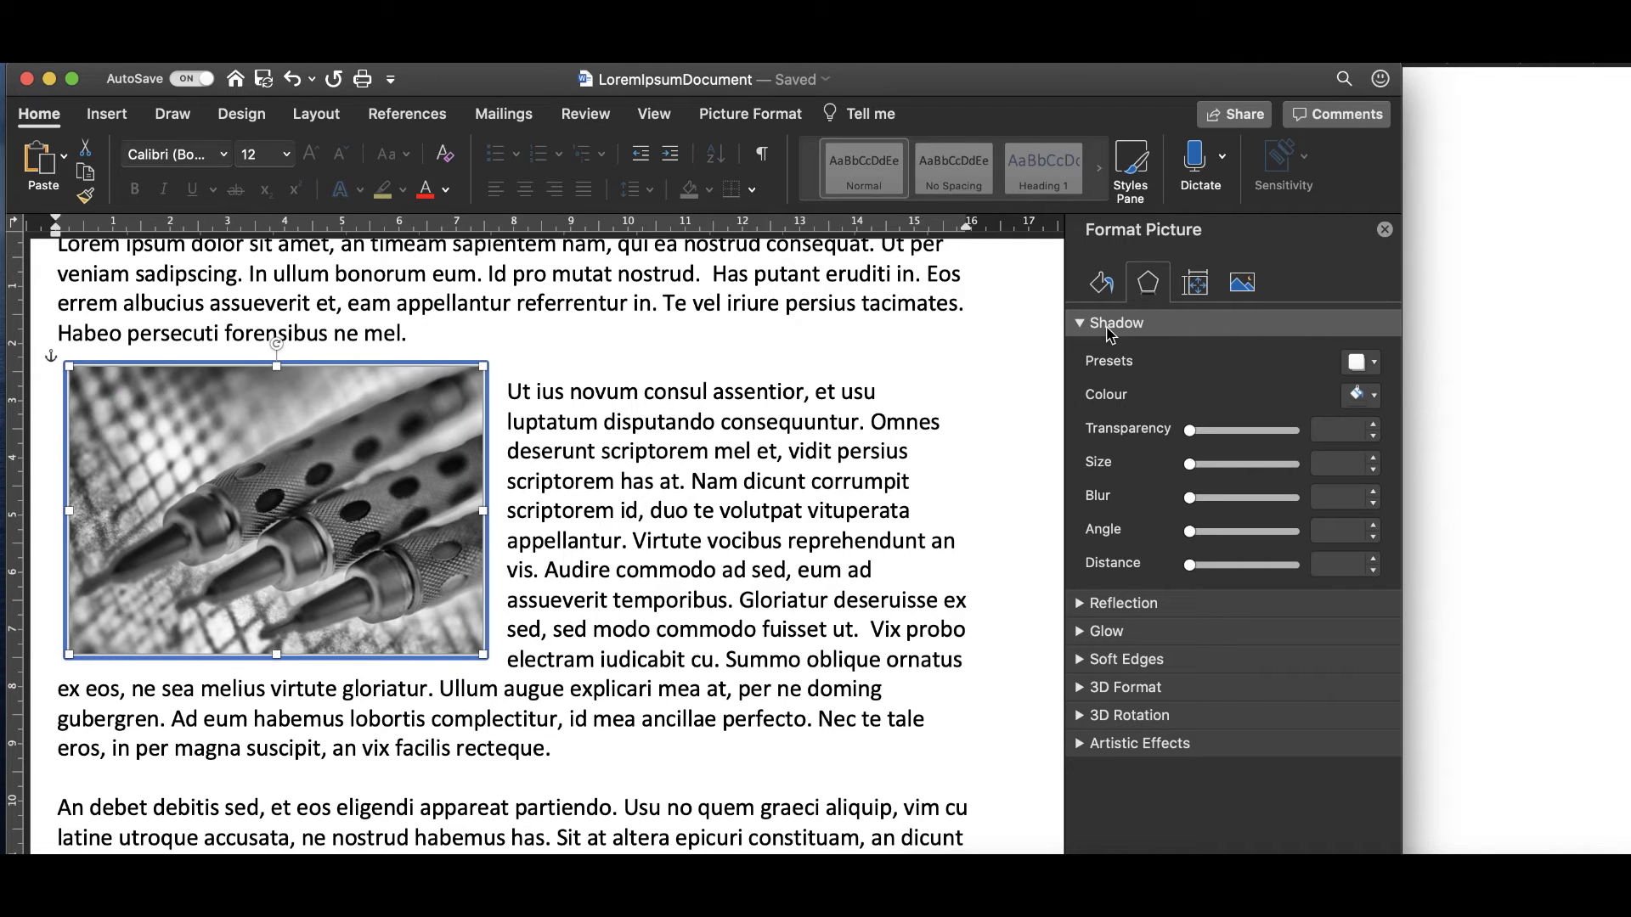
left_click(1081, 324)
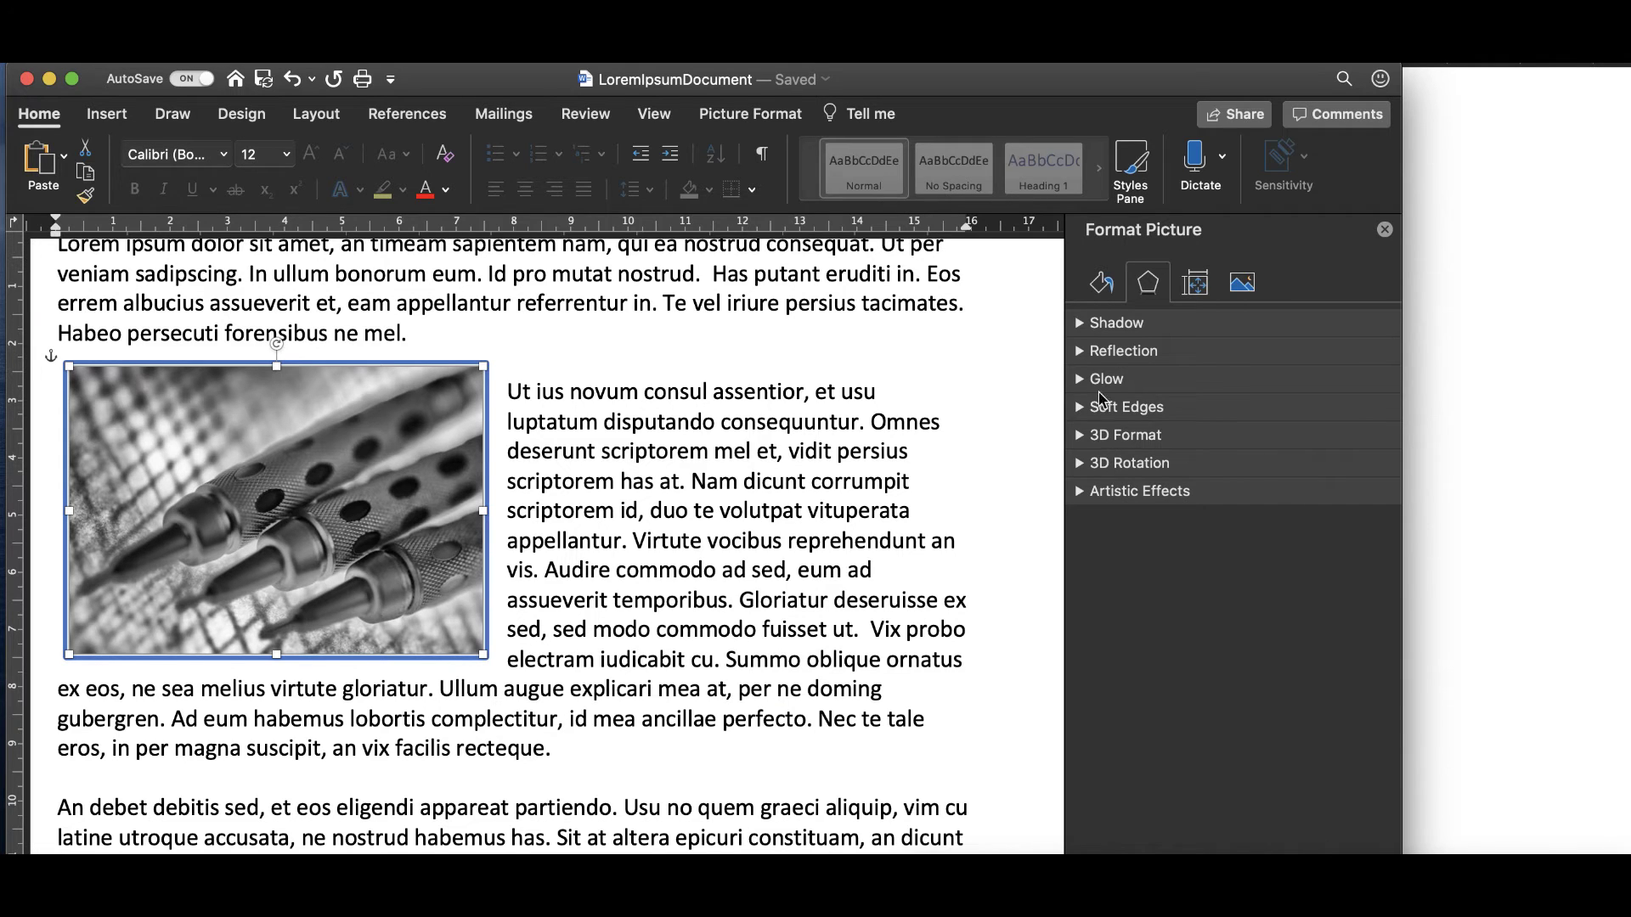
left_click(1080, 324)
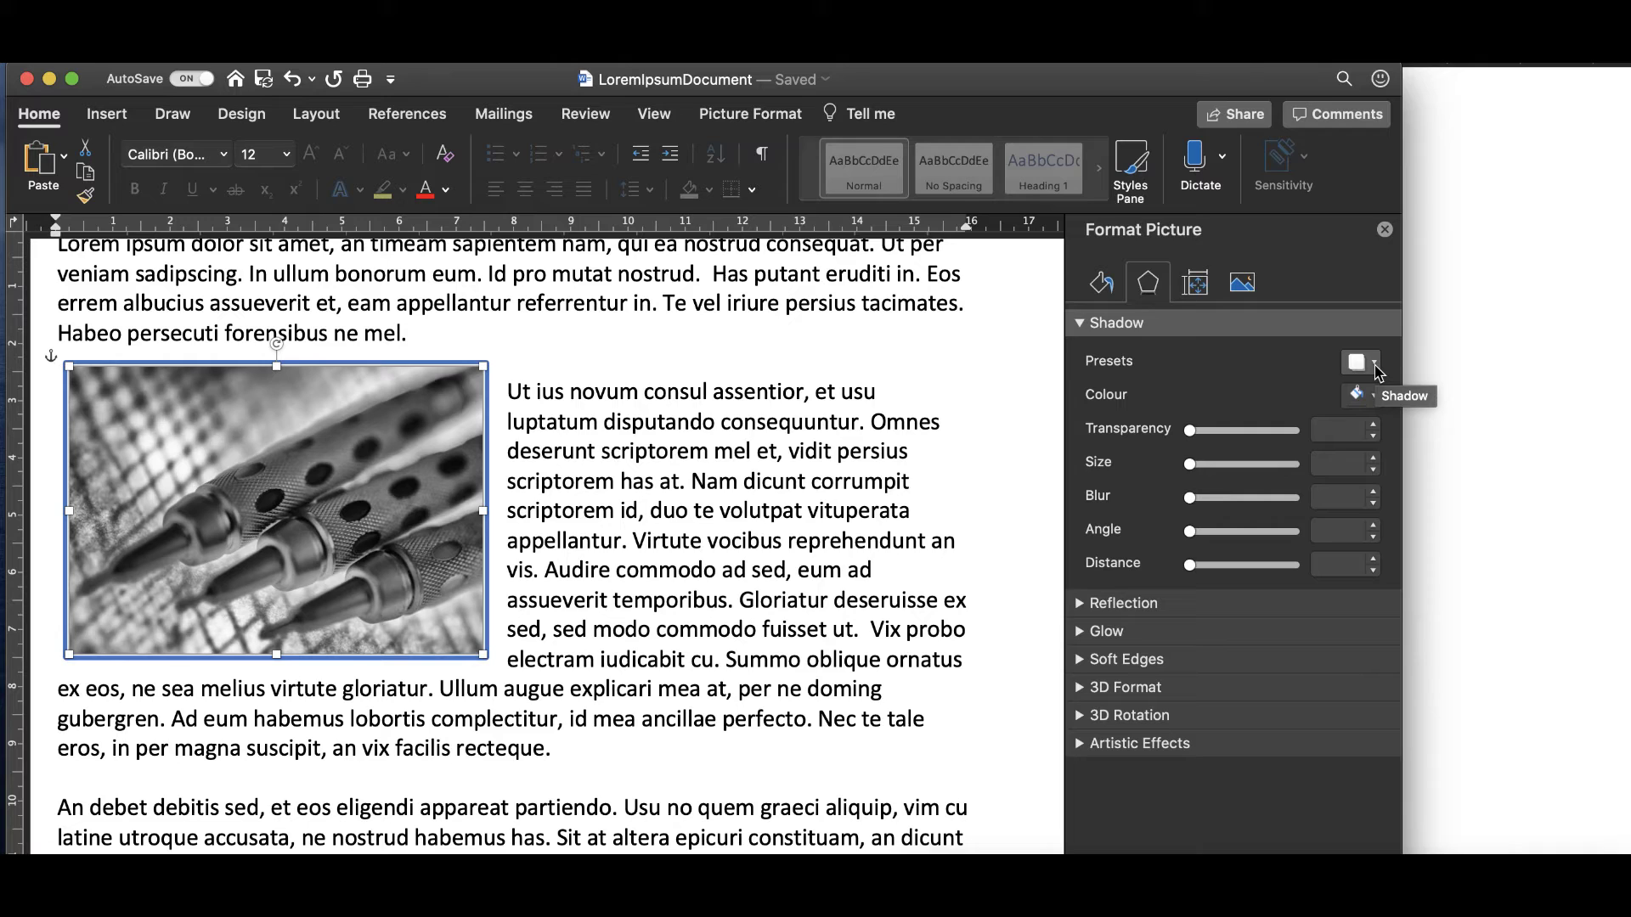
left_click(1375, 365)
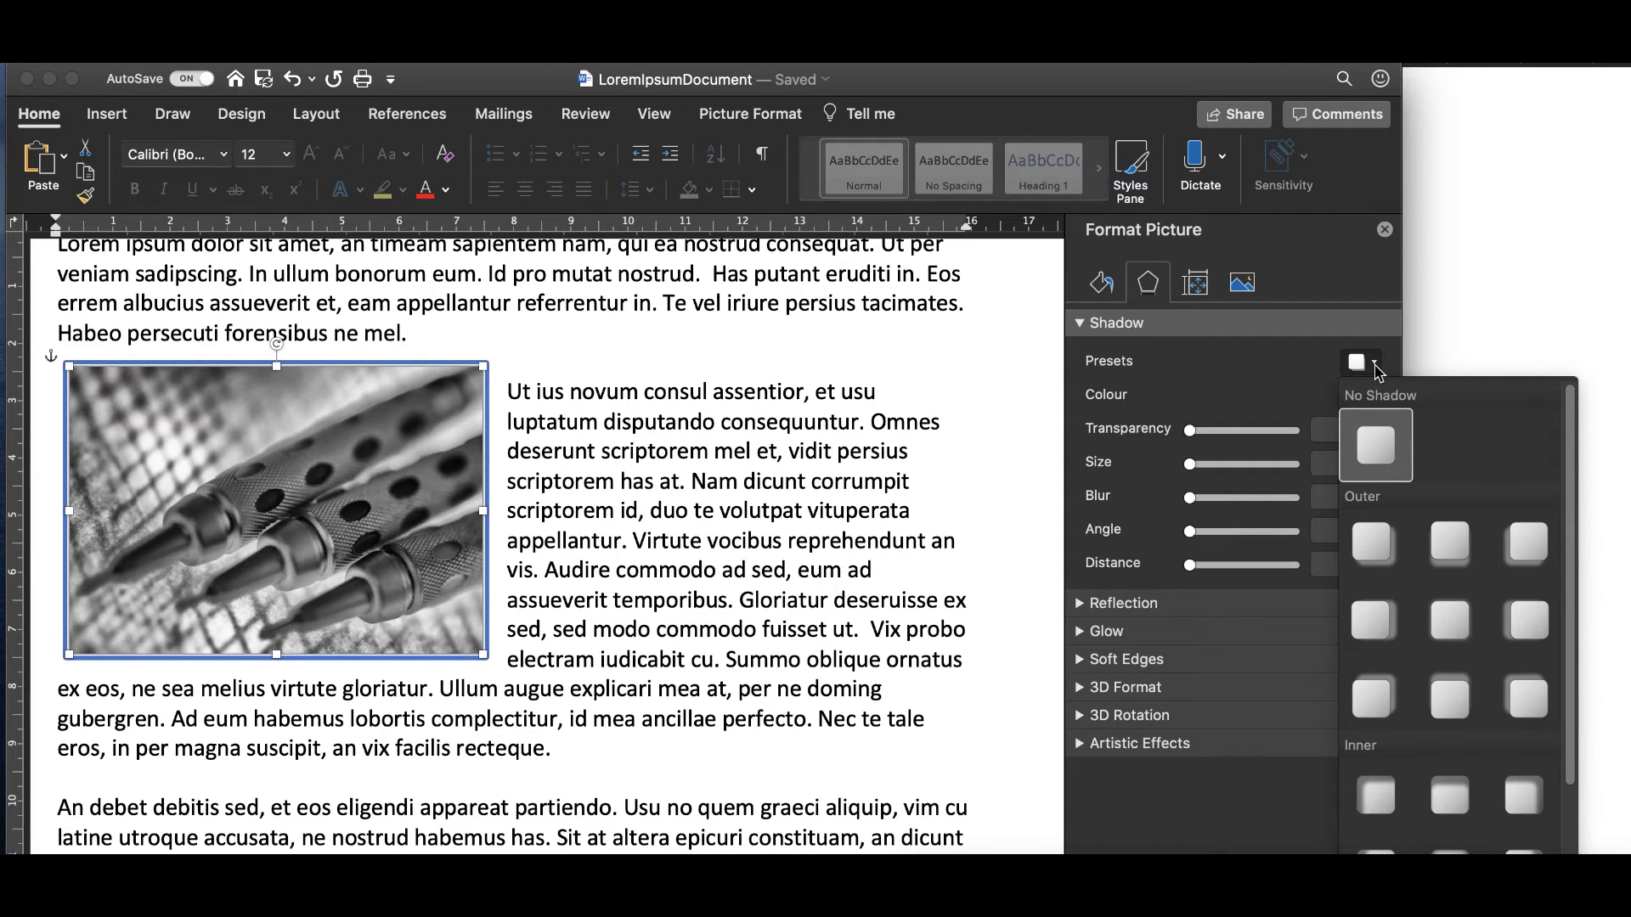
left_click(1374, 545)
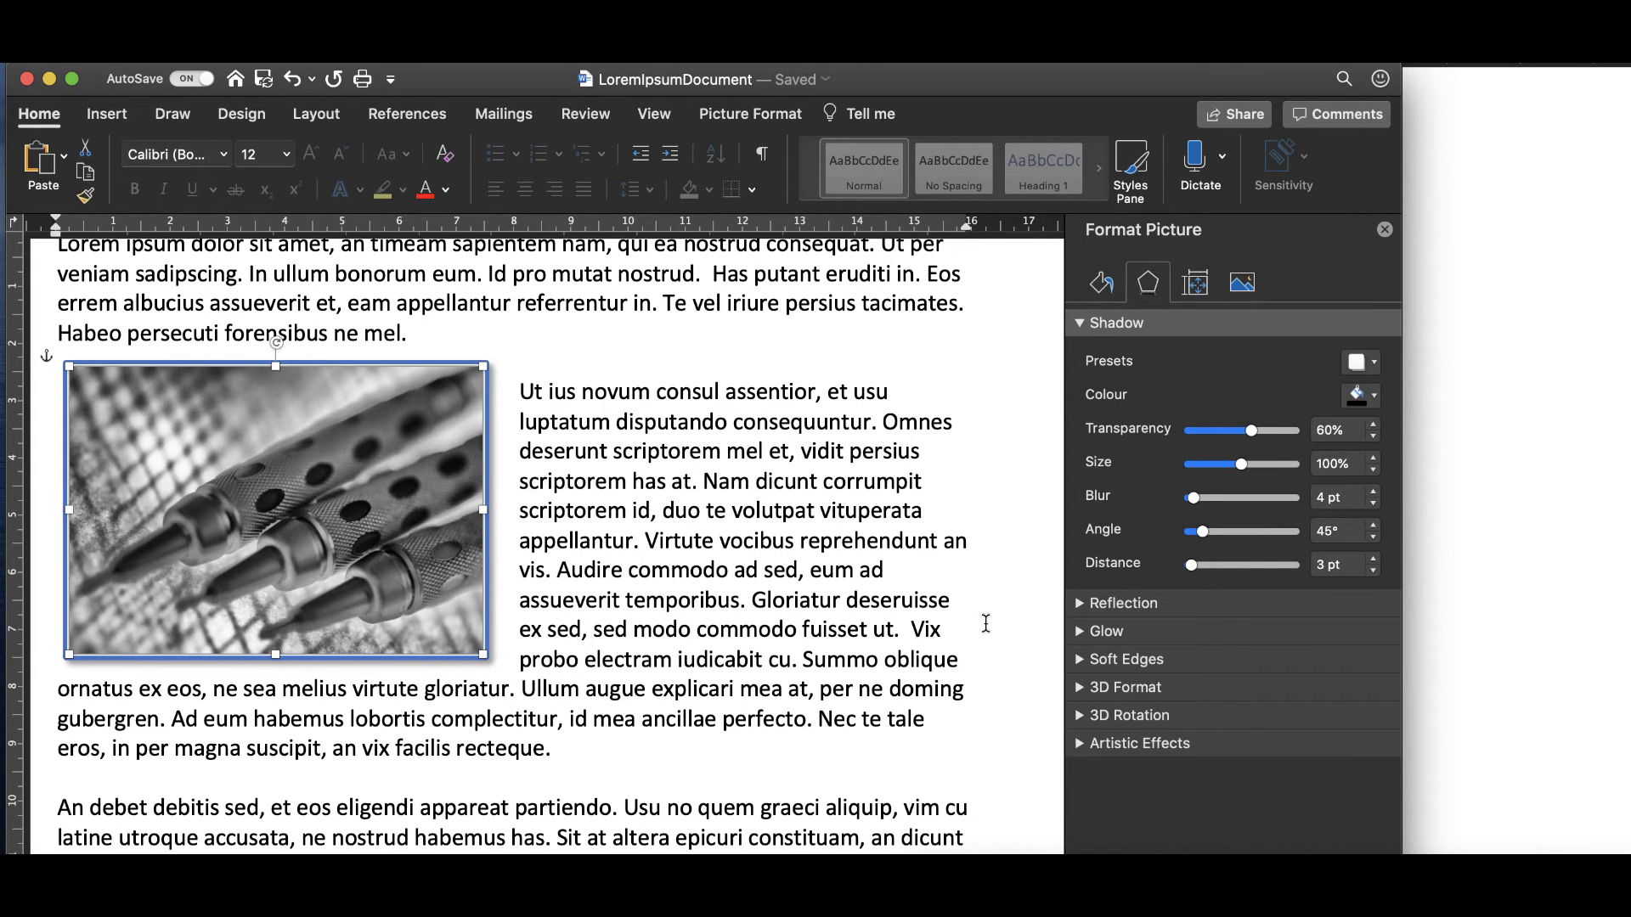
Increase the distance of the picture's shadow to 7 pt and deselect the picture to check the effect.
left_click(1374, 560)
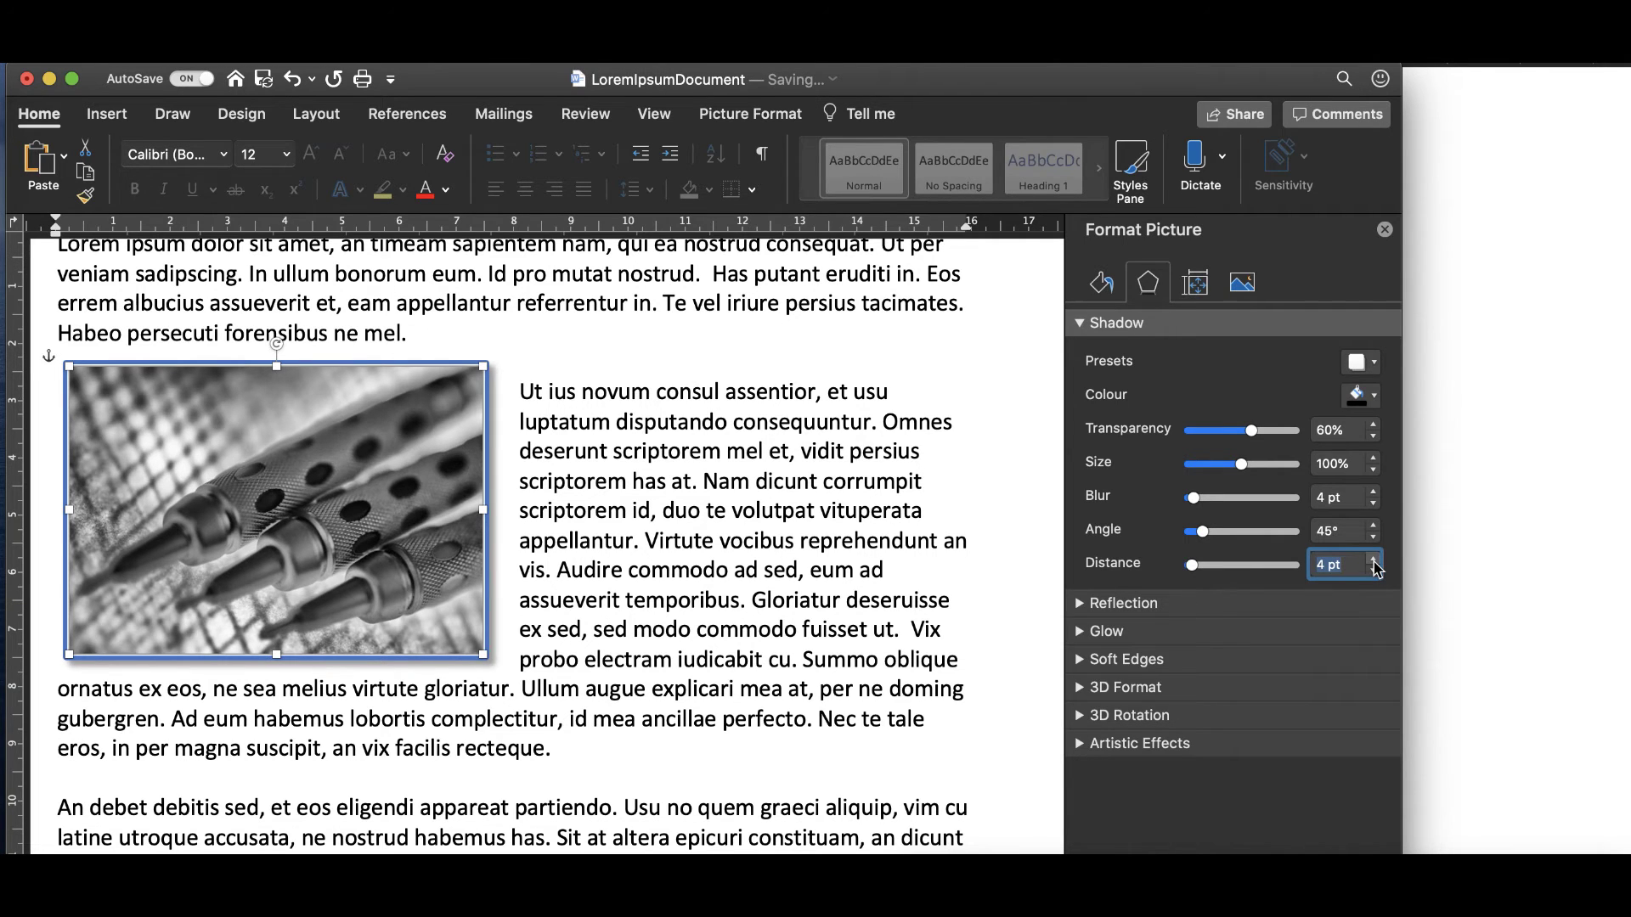
left_click(1373, 560)
left_click(1373, 560)
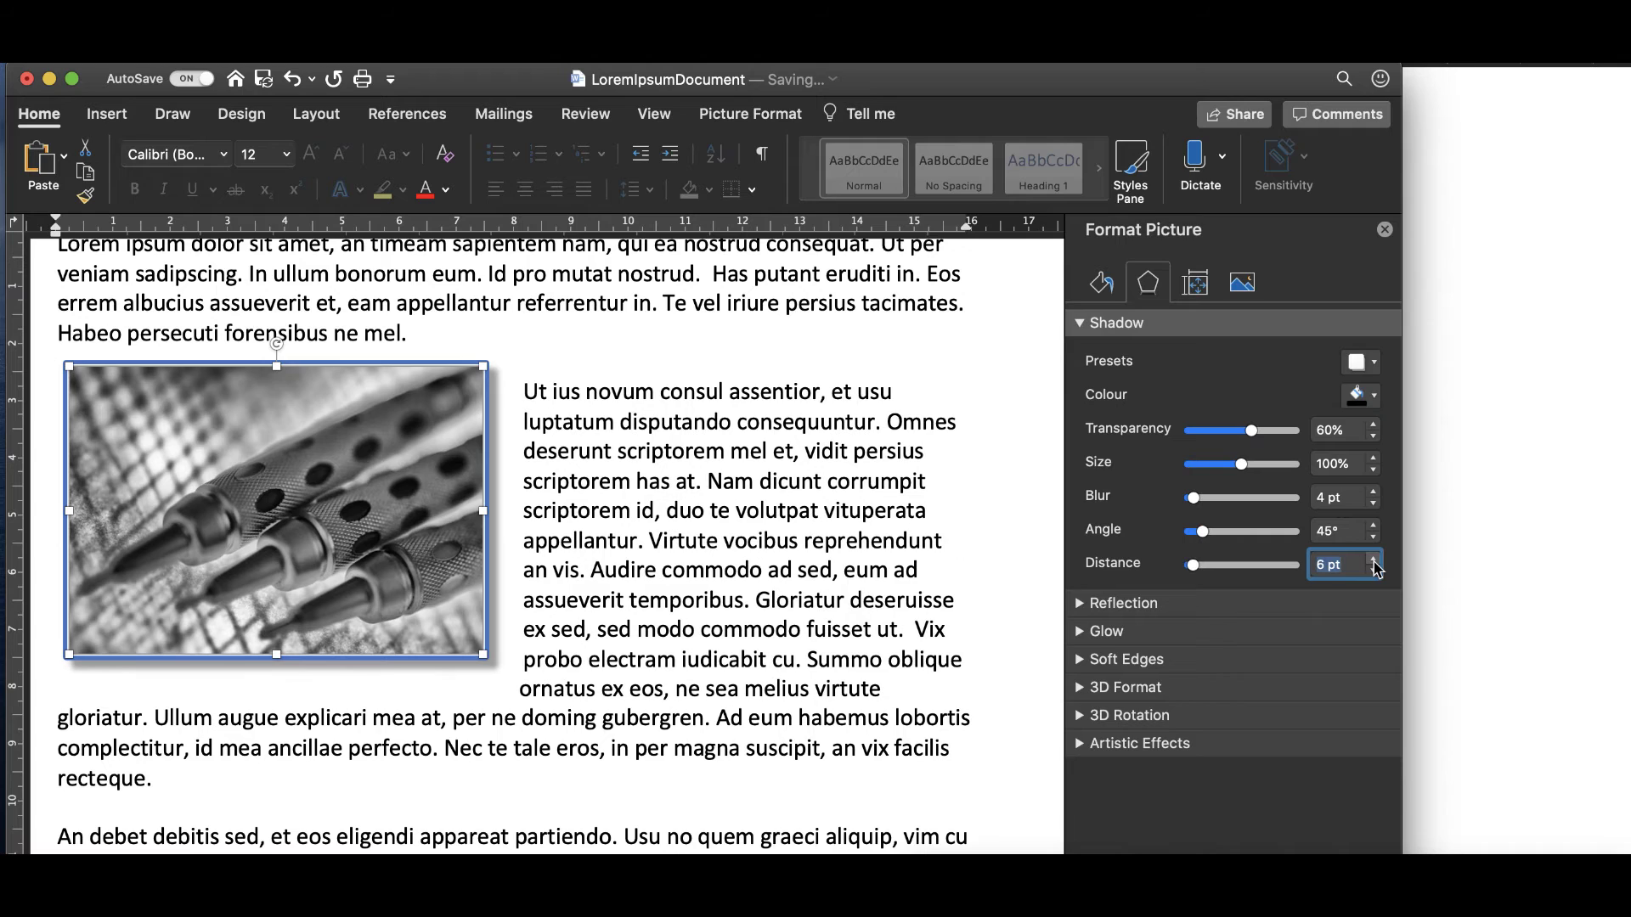
left_click(1373, 560)
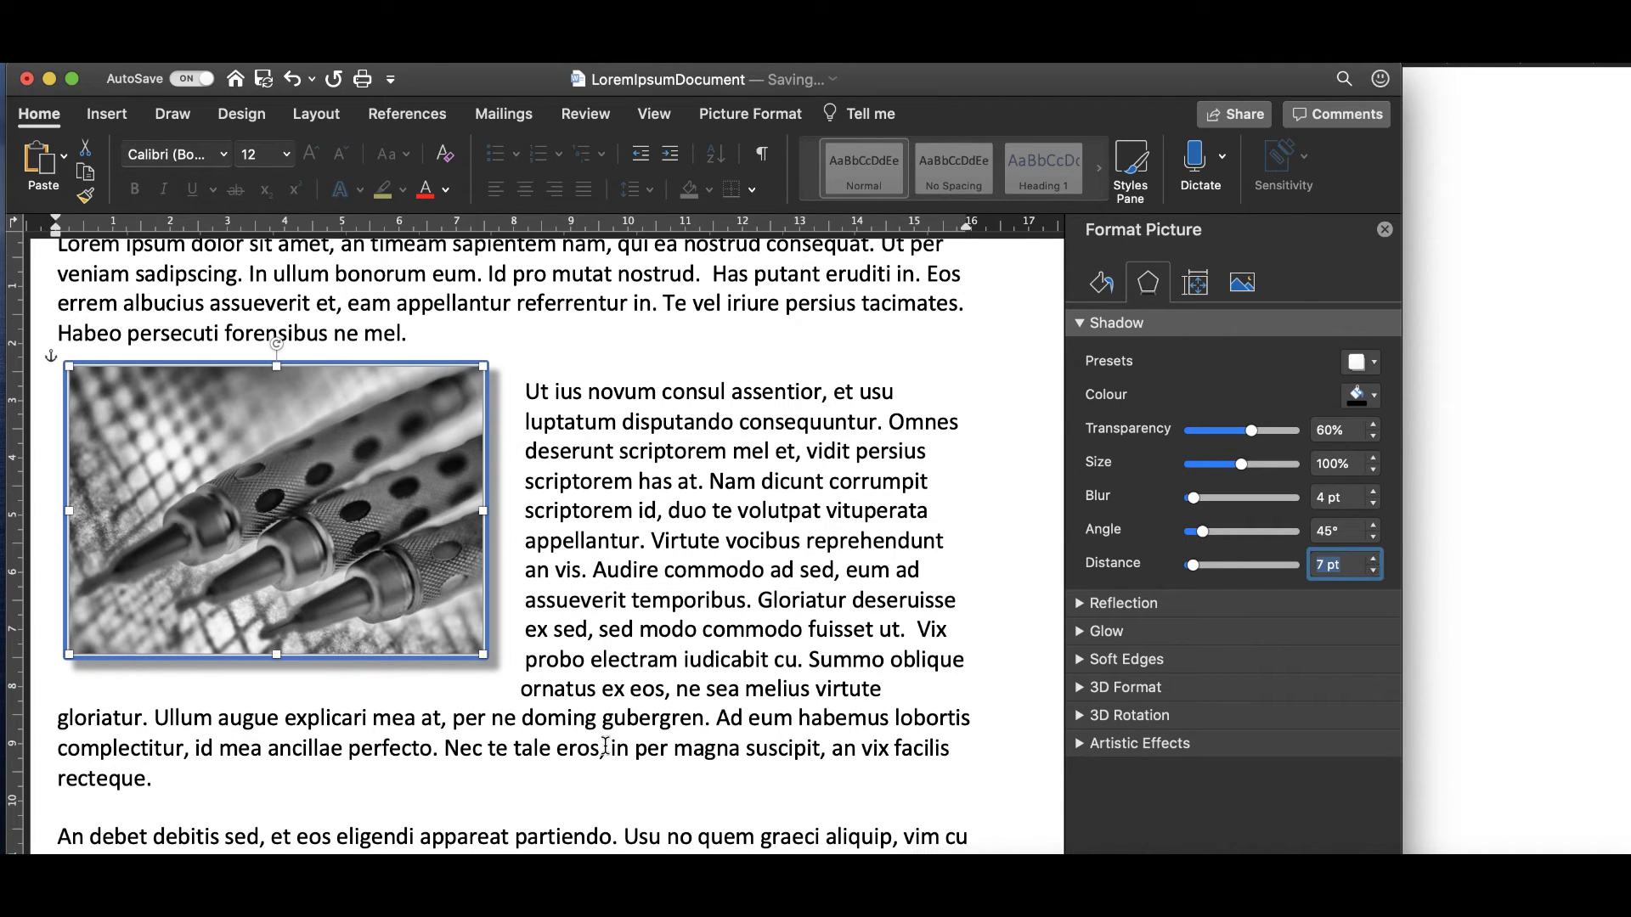
left_click(65, 811)
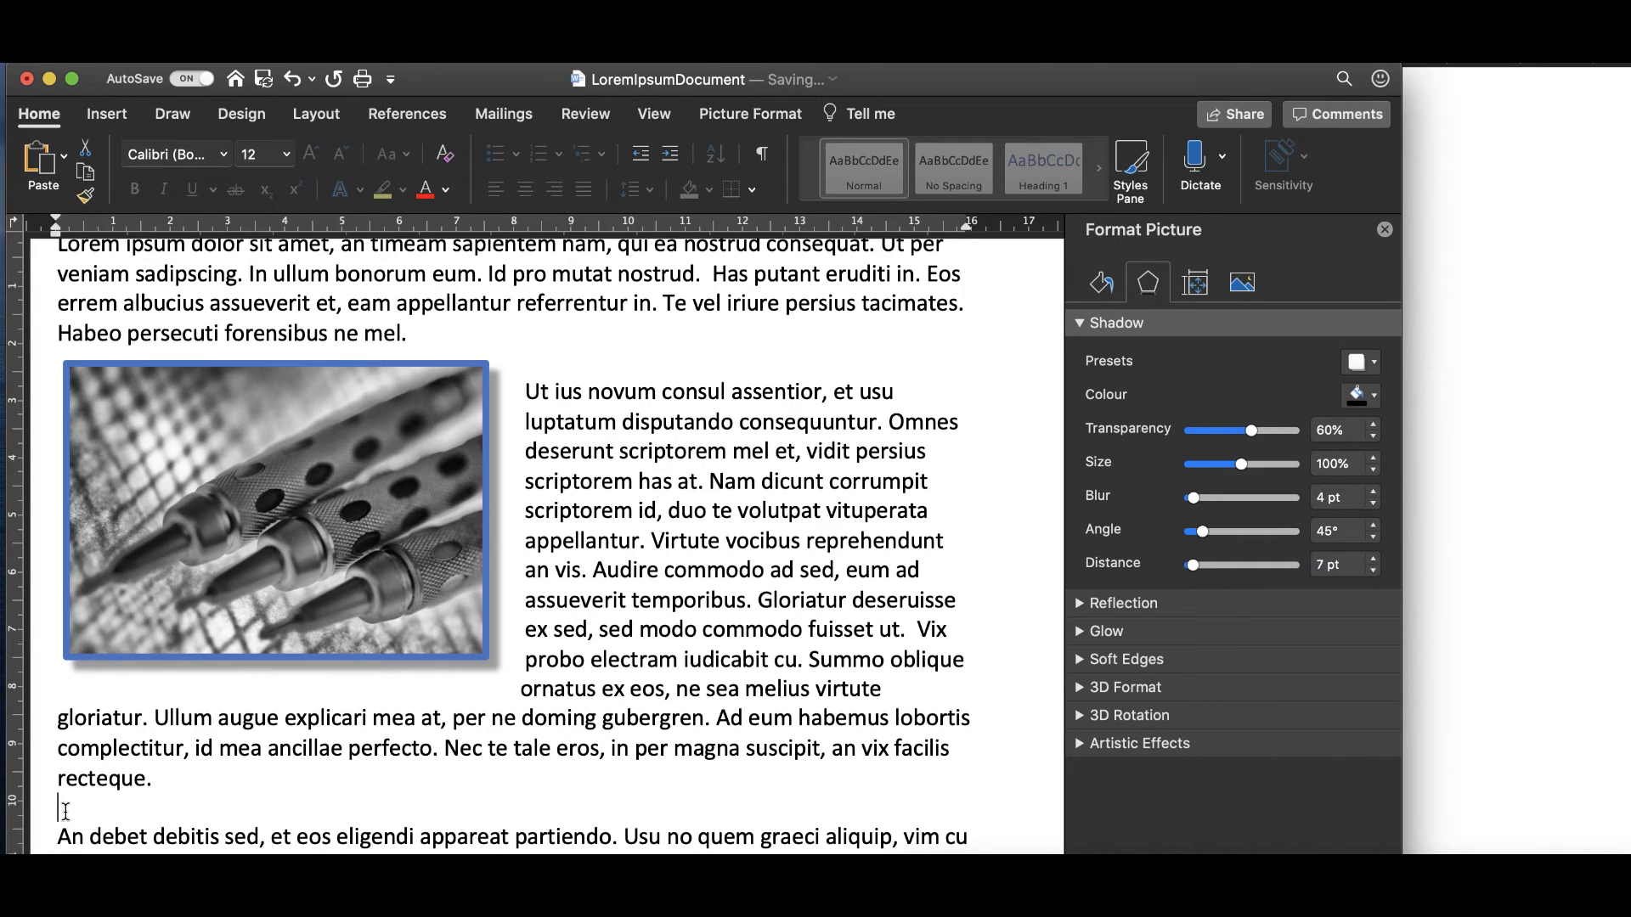
left_click(66, 811)
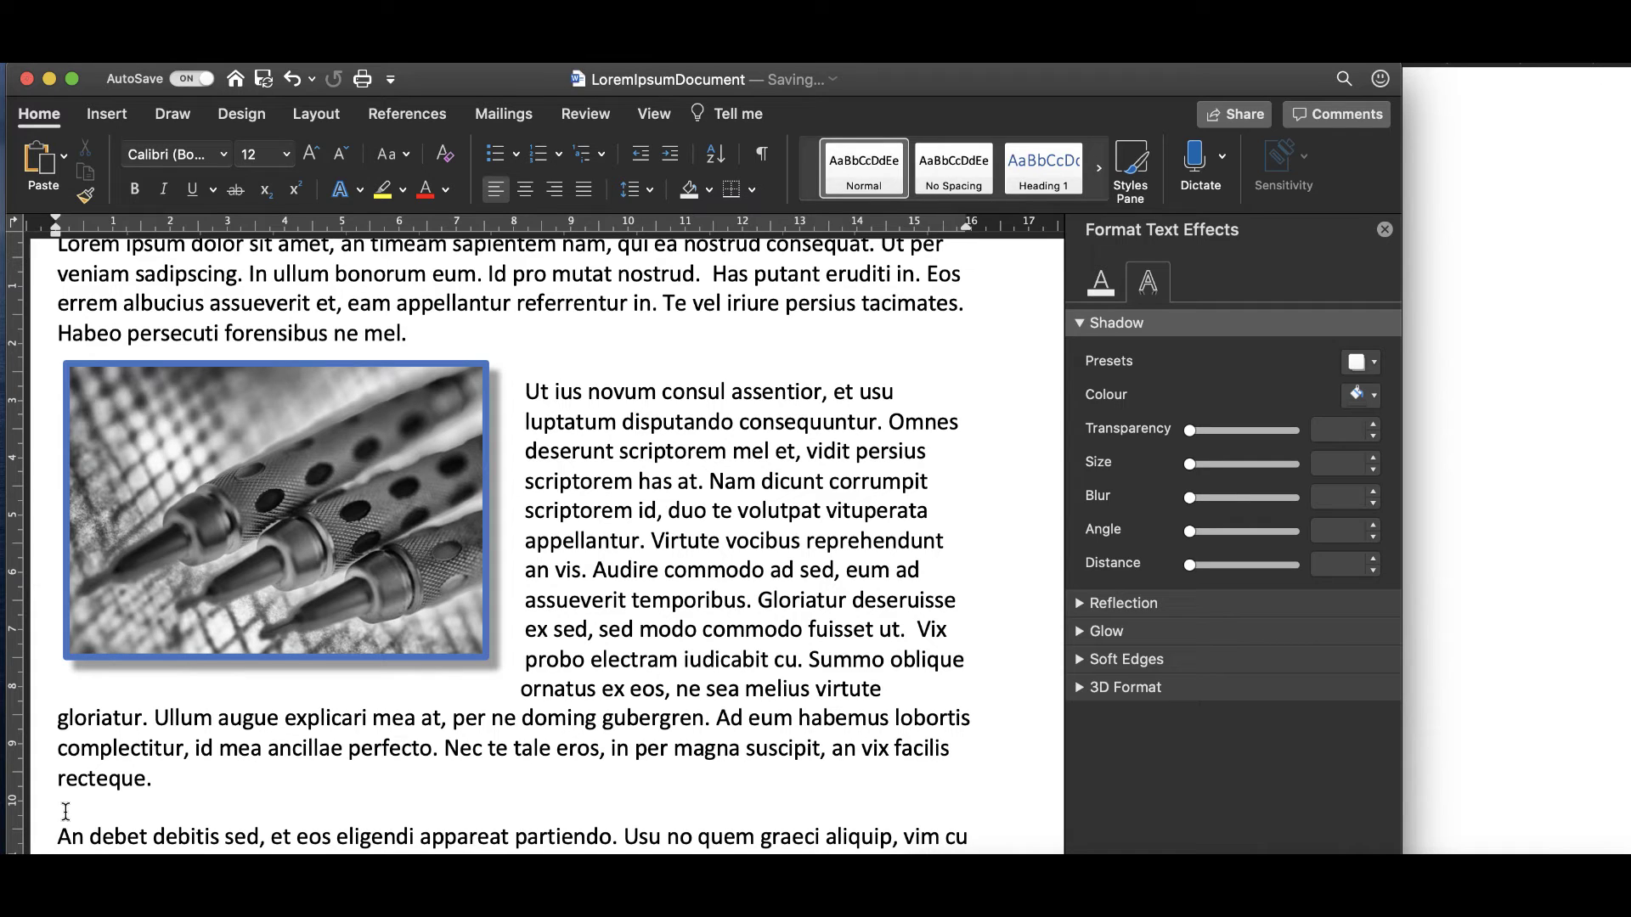
Reselect the picture, reduce its shadow distance to 4 pt, and place the cursor in the blank line below the wrapped paragraph.
left_click(340, 491)
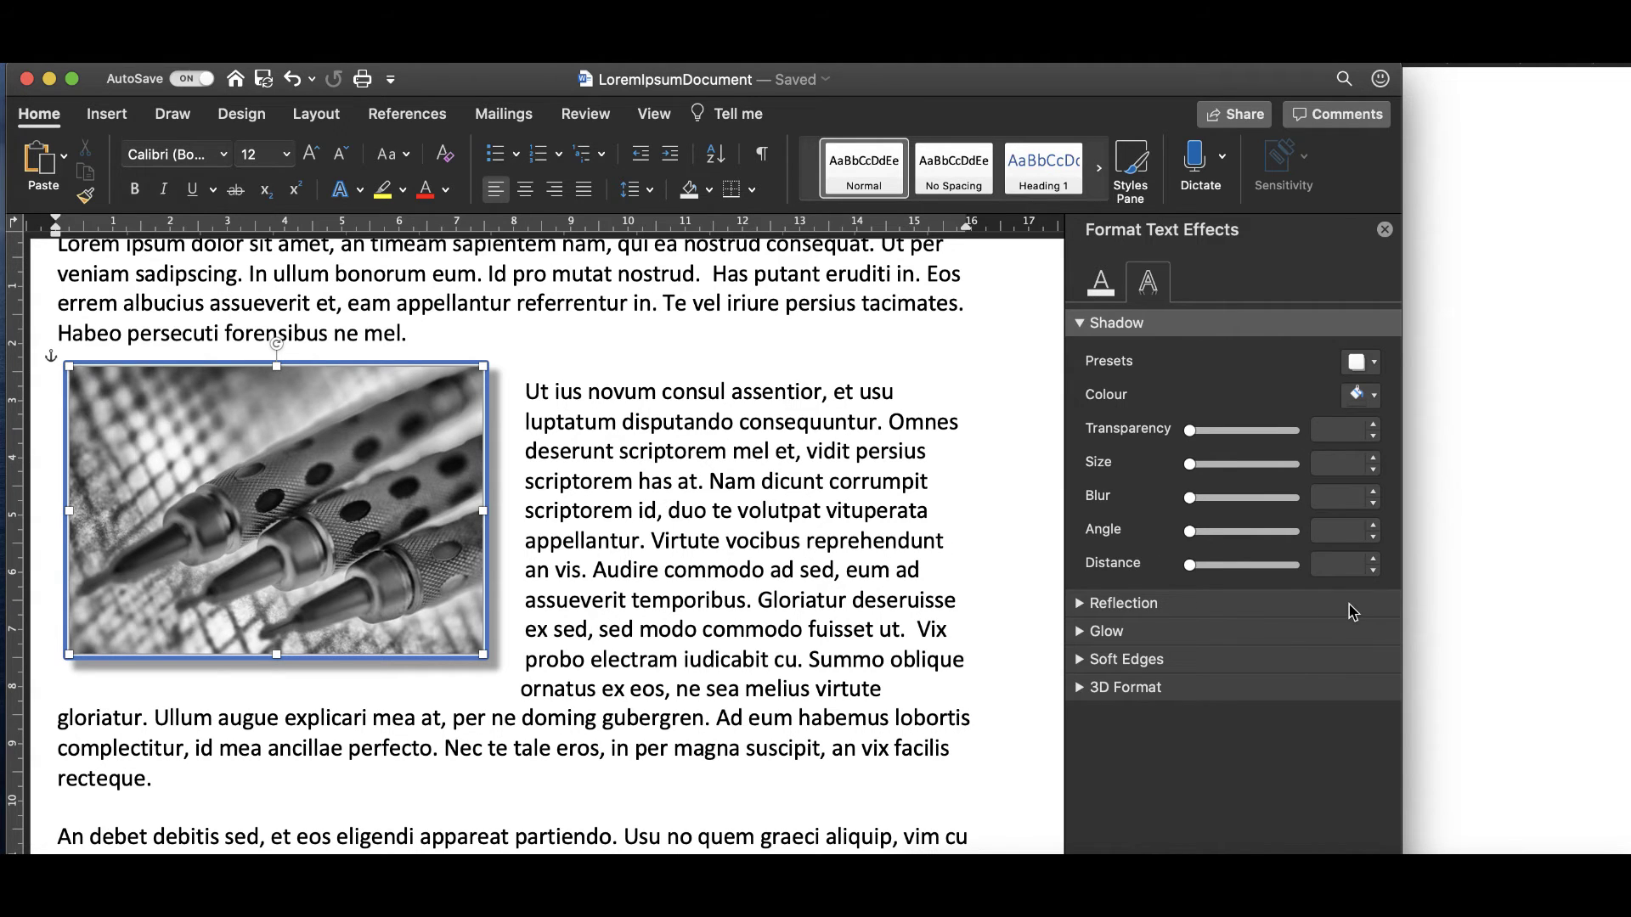
left_click(1374, 572)
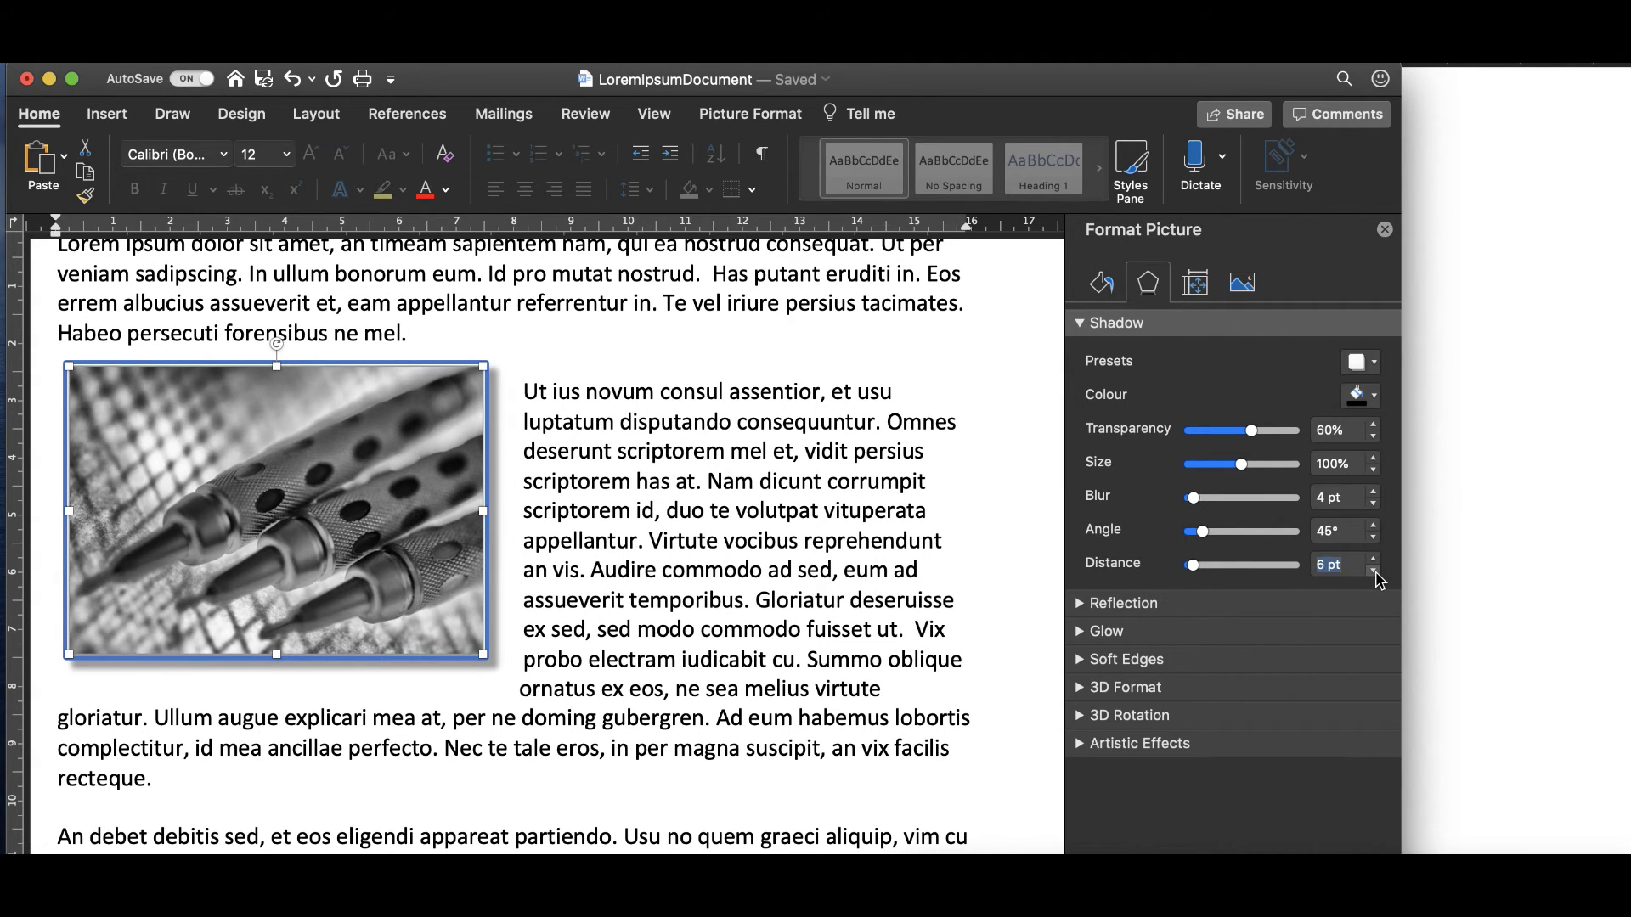
left_click(1374, 572)
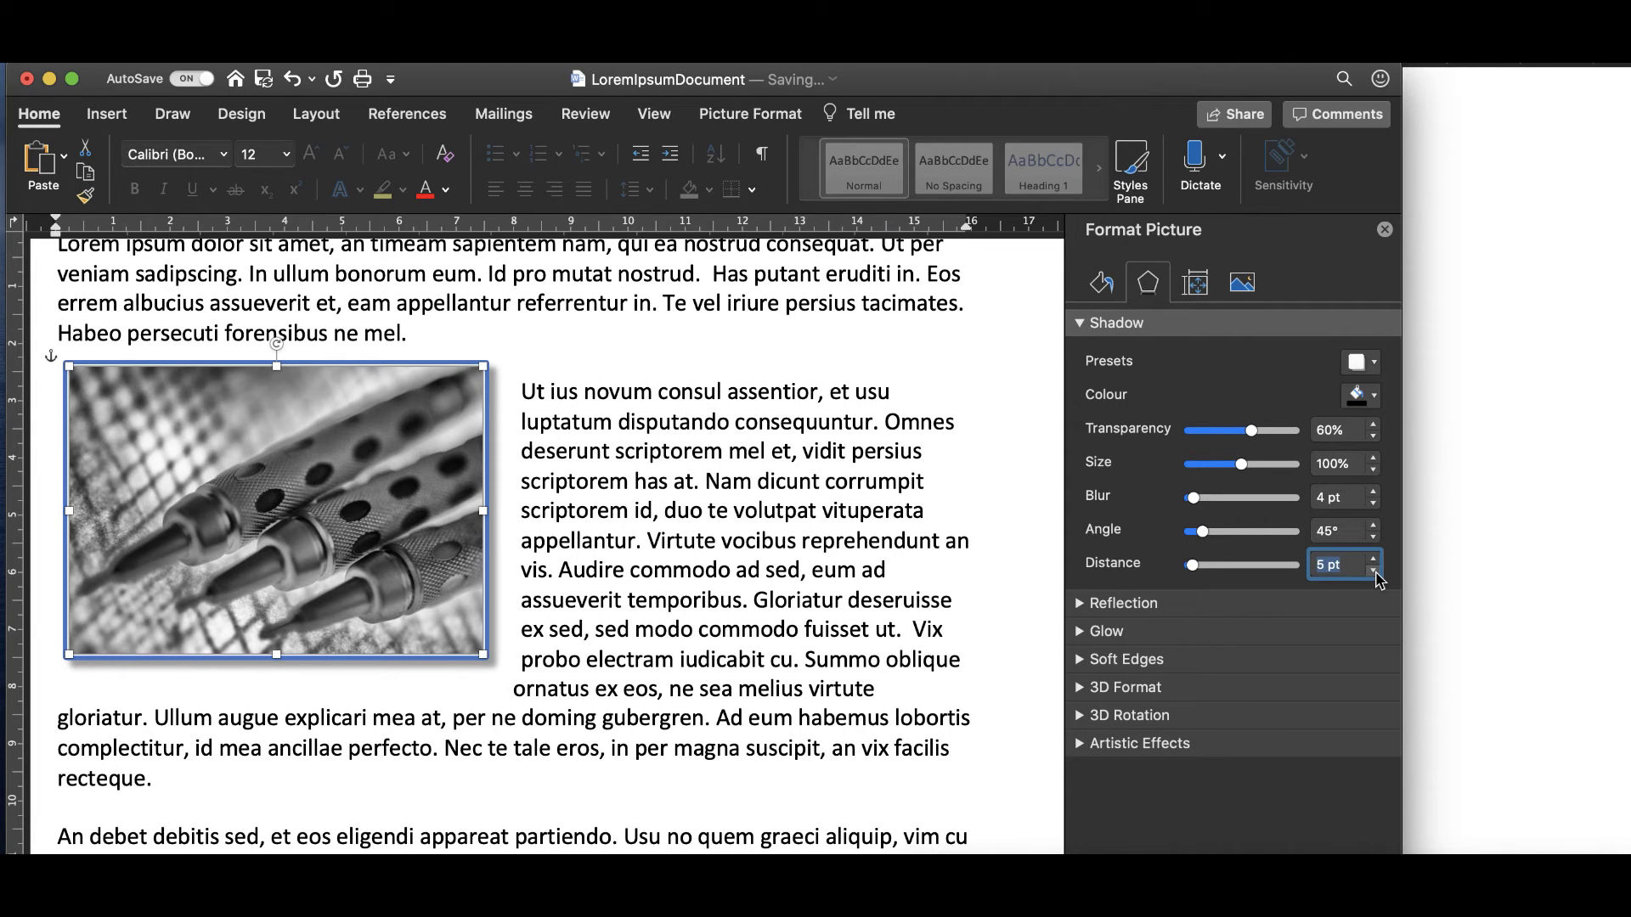
left_click(1374, 572)
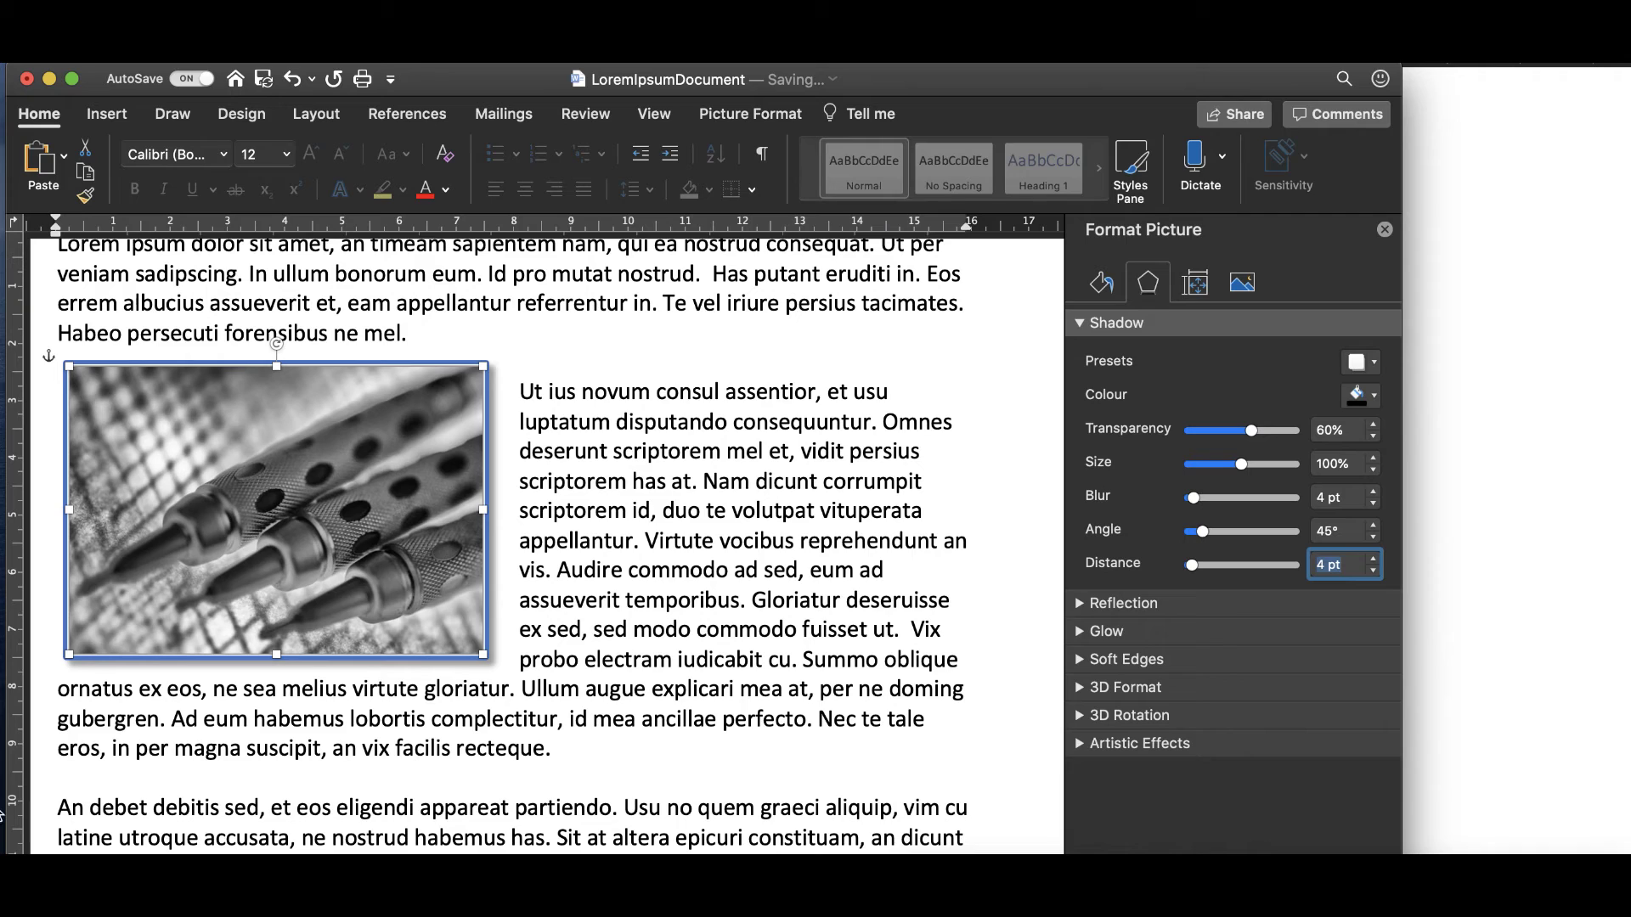
left_click(67, 787)
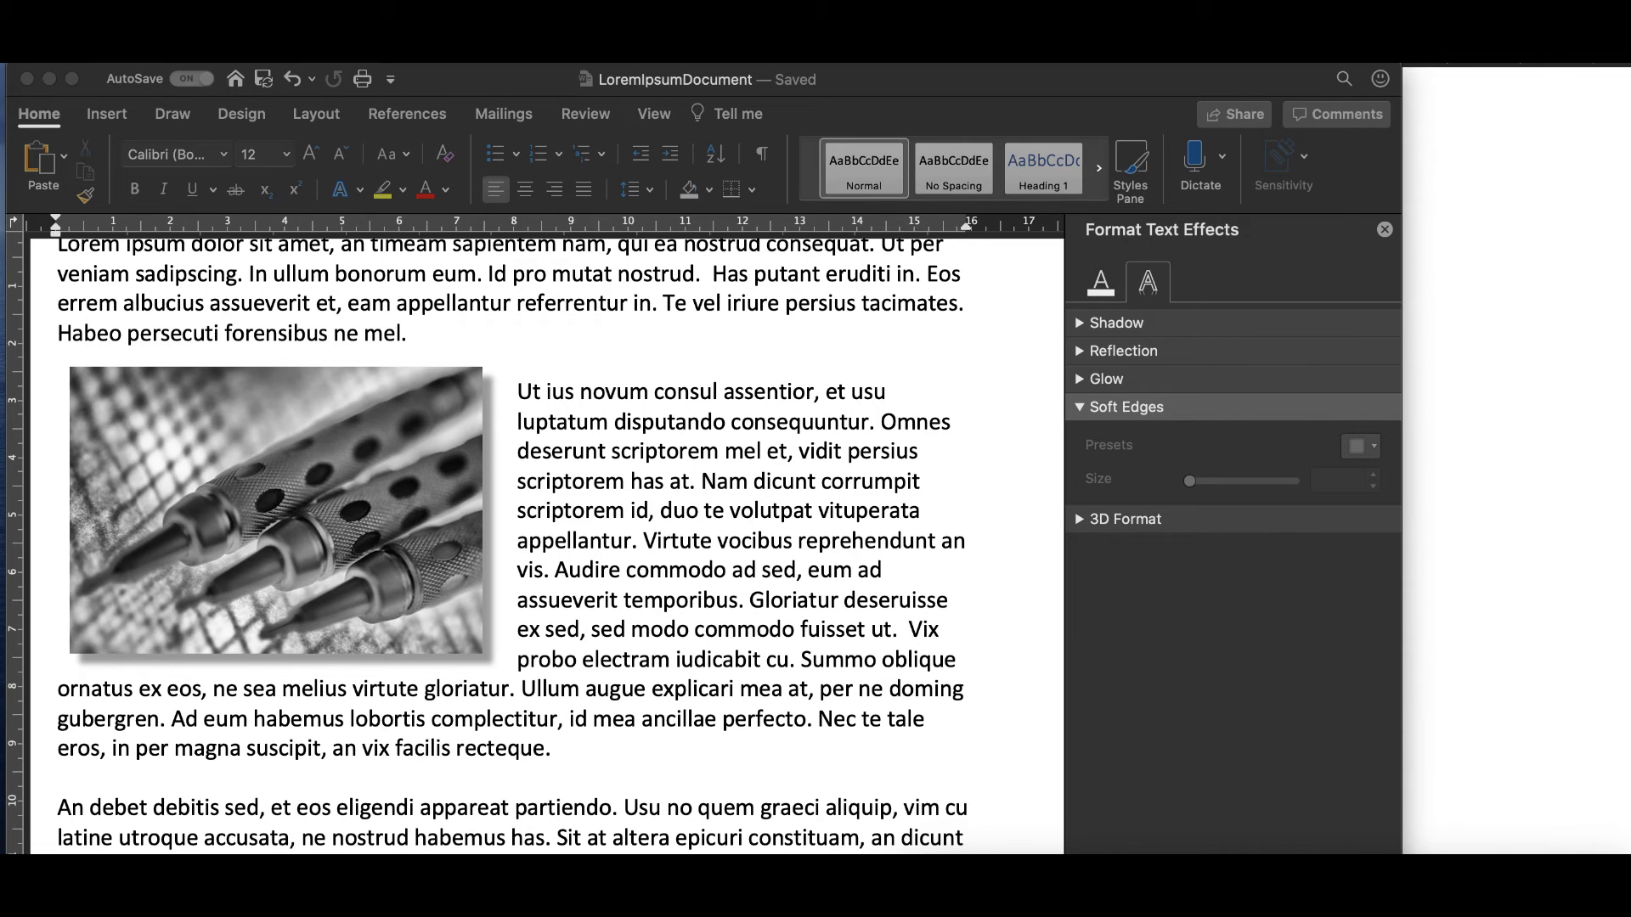
Select the picture and remove its shadow with the No Shadow preset, then collapse the shadow settings.
left_click(370, 544)
left_click(372, 532)
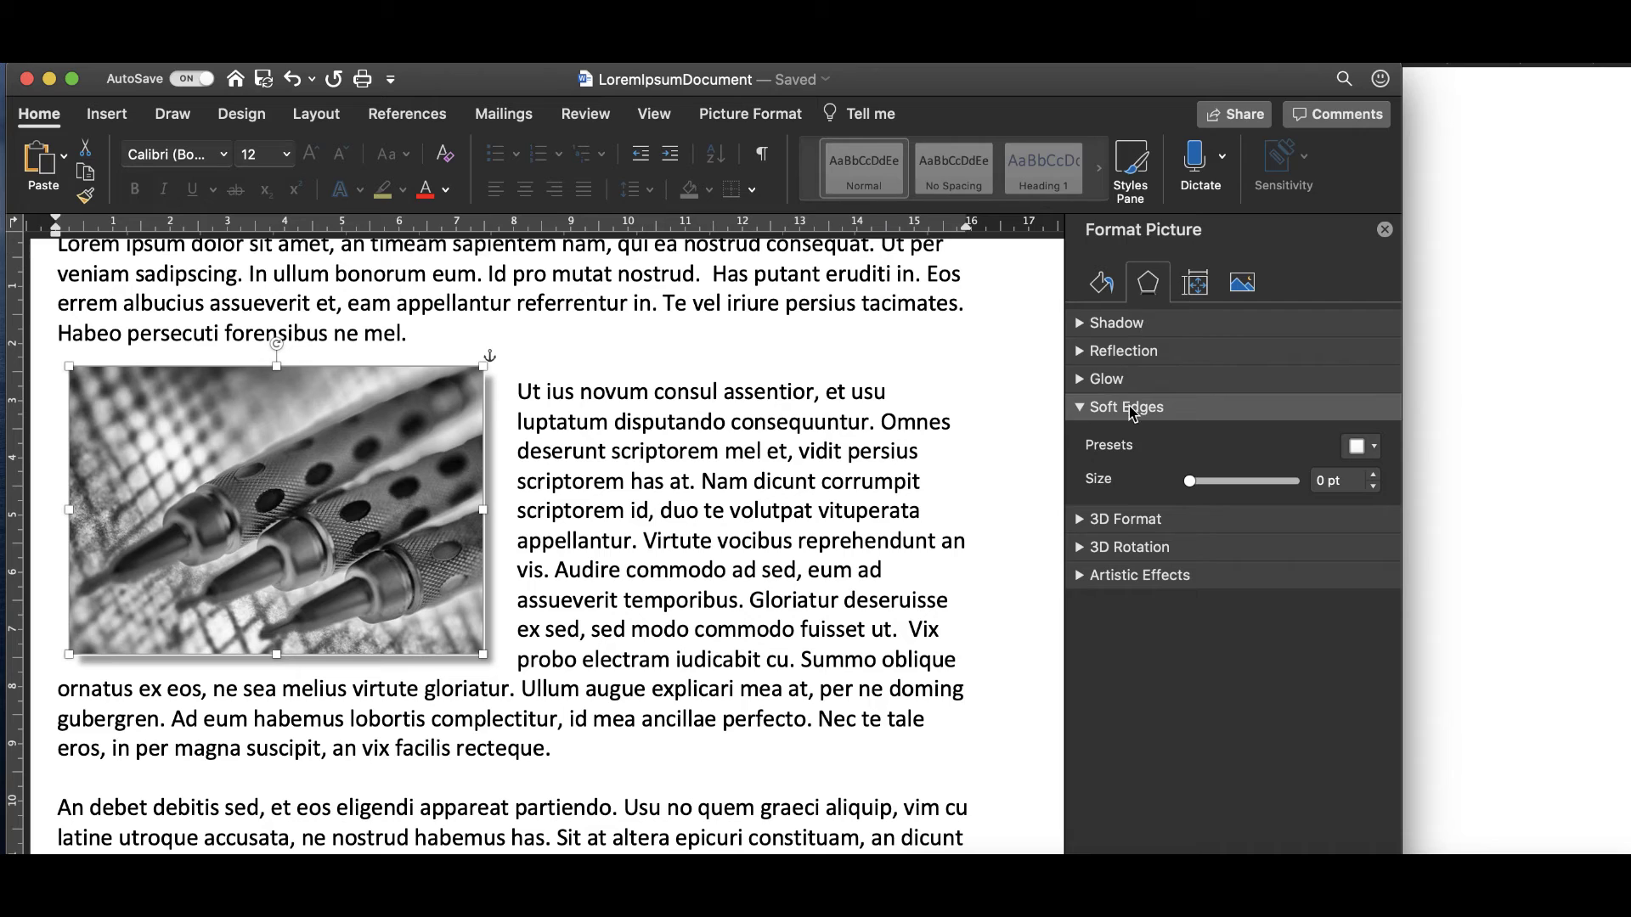
left_click(1080, 324)
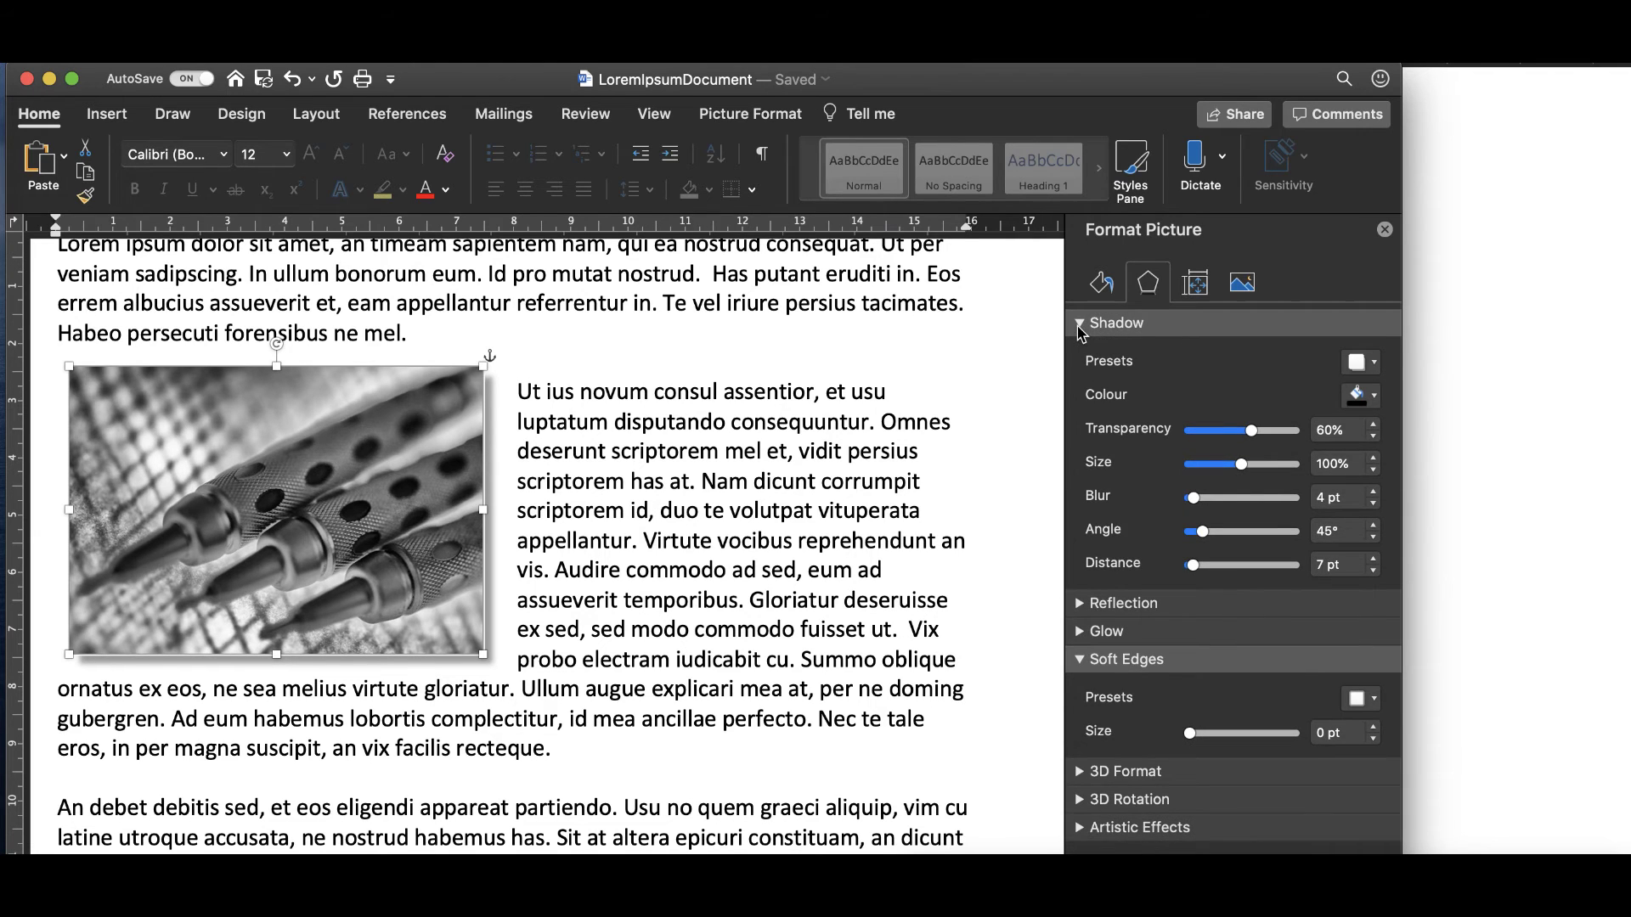
left_click(1375, 374)
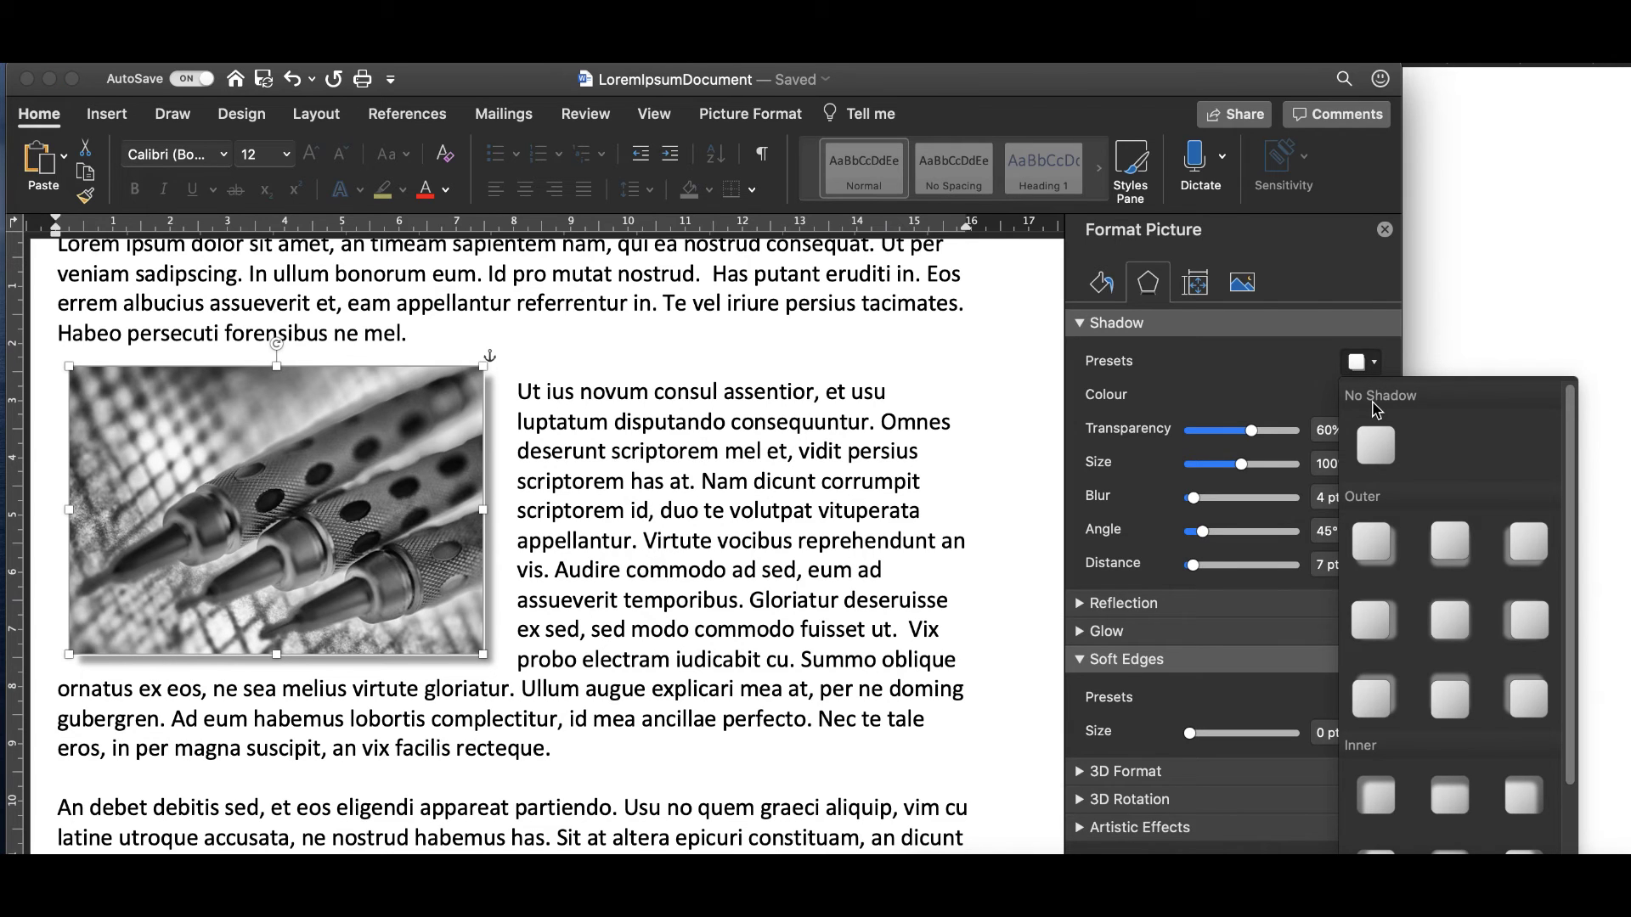
left_click(1374, 447)
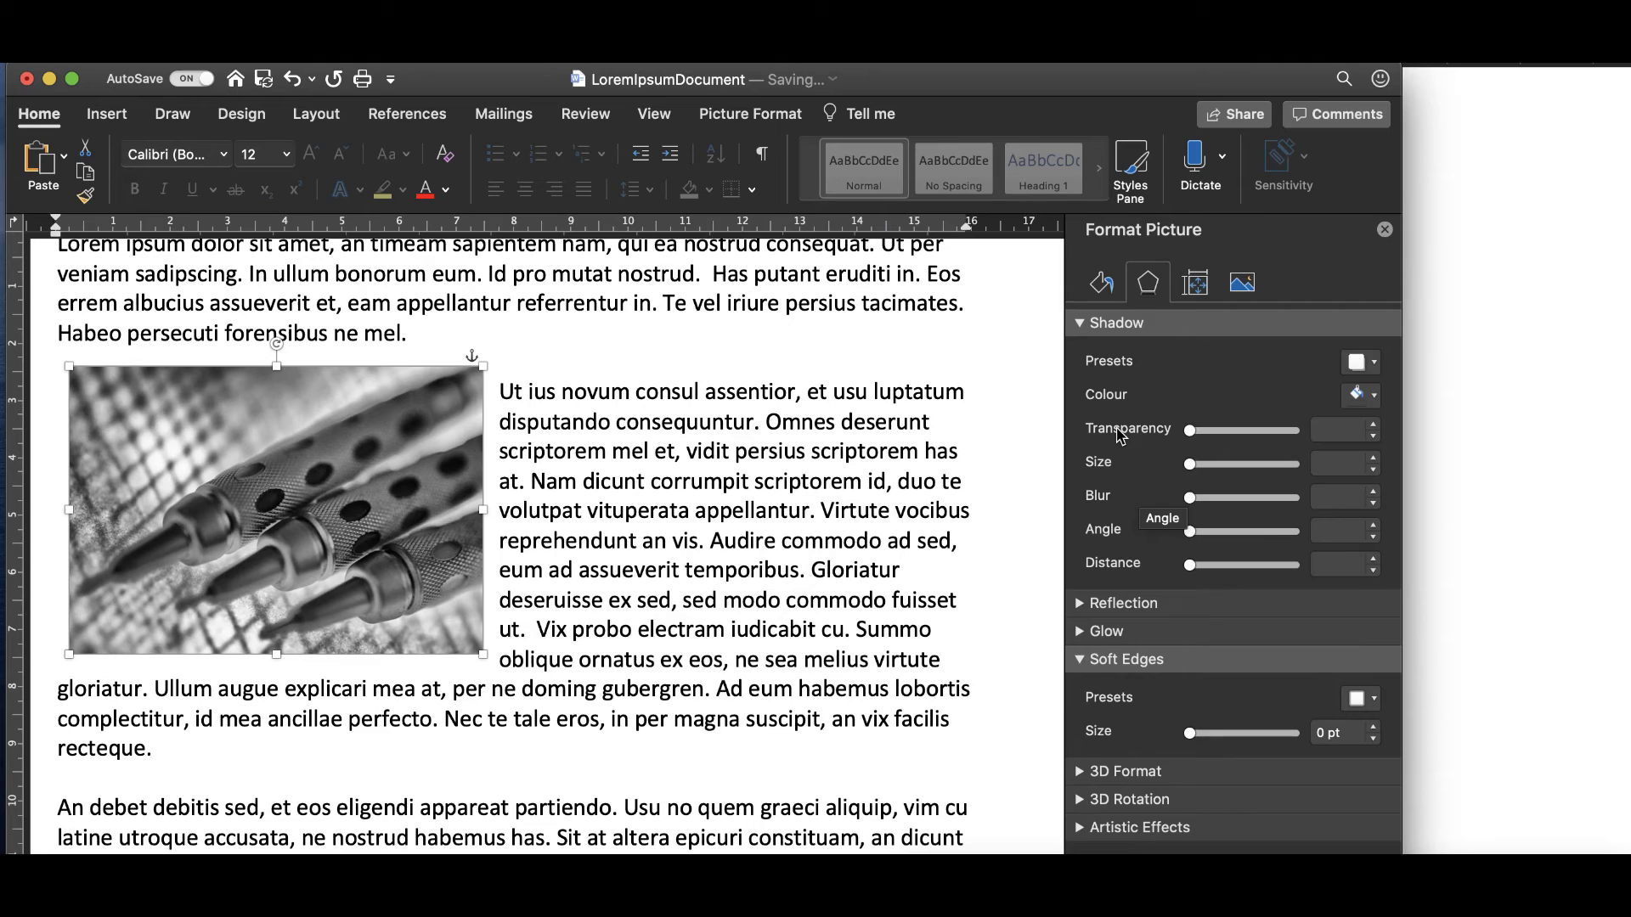
left_click(1080, 324)
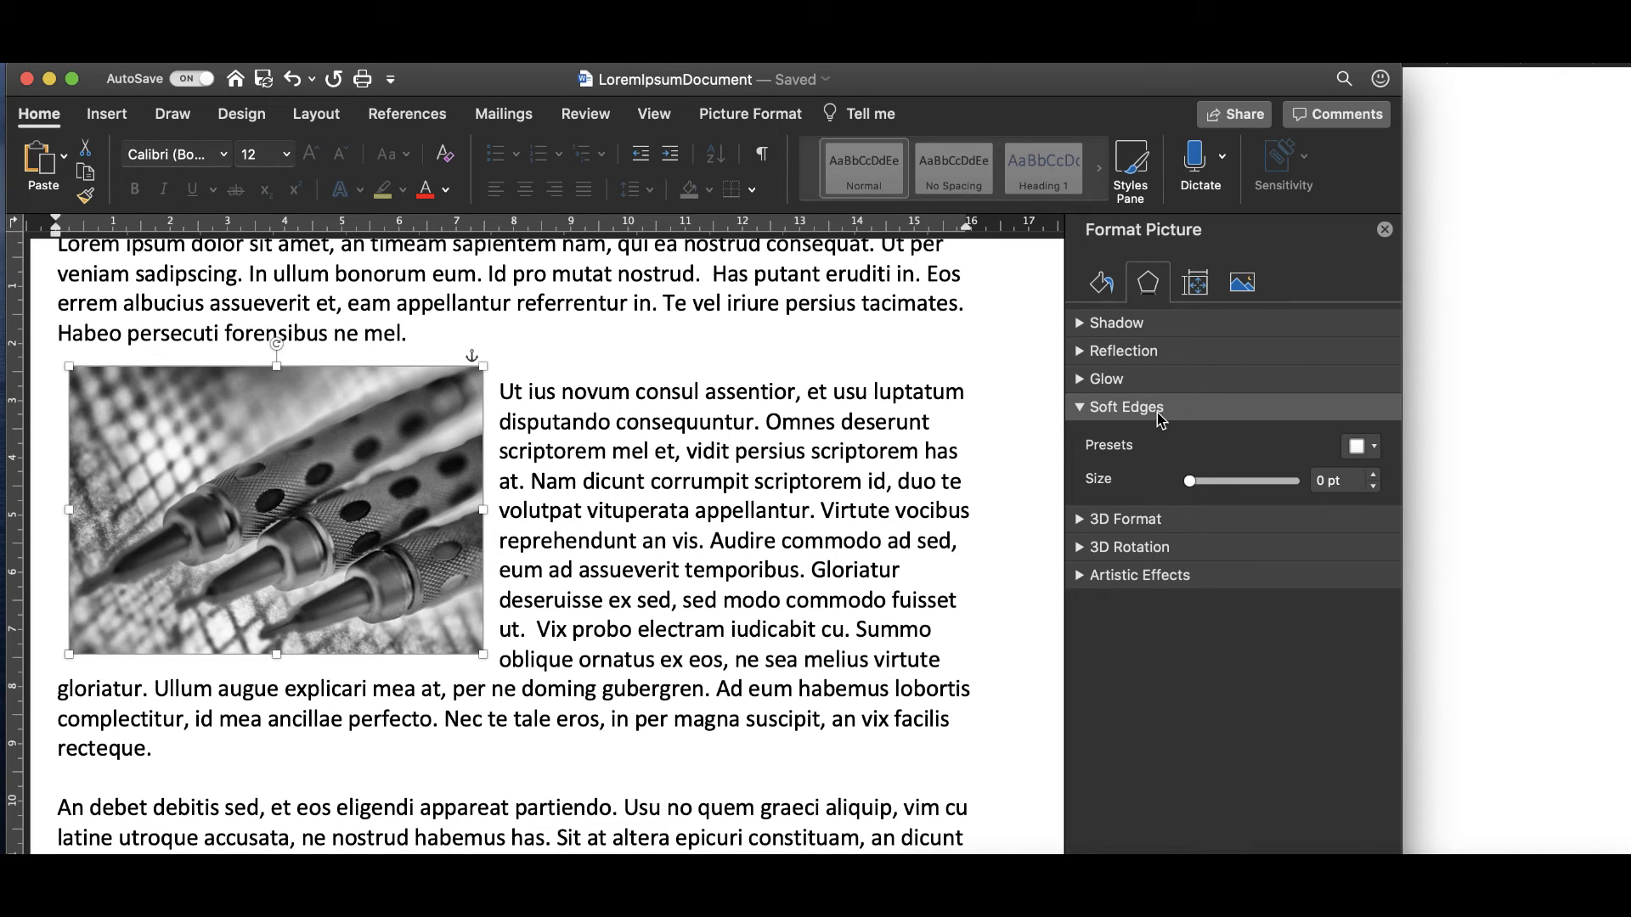
Set the picture's soft edges size to 7 pt and deselect the picture.
left_click(1374, 476)
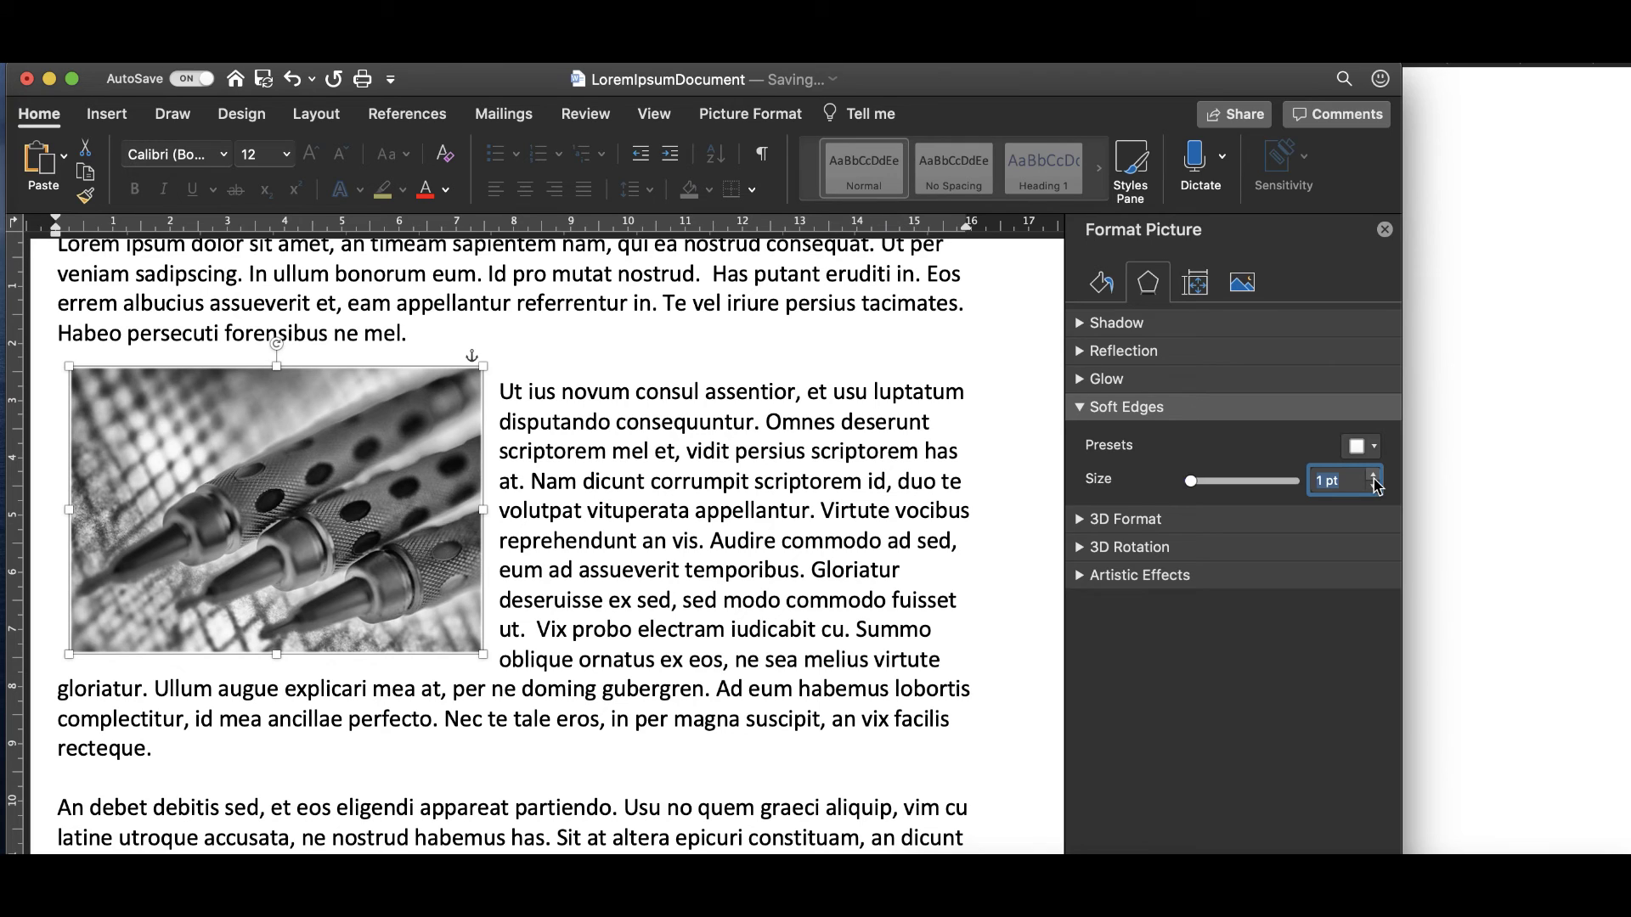
left_click(1374, 477)
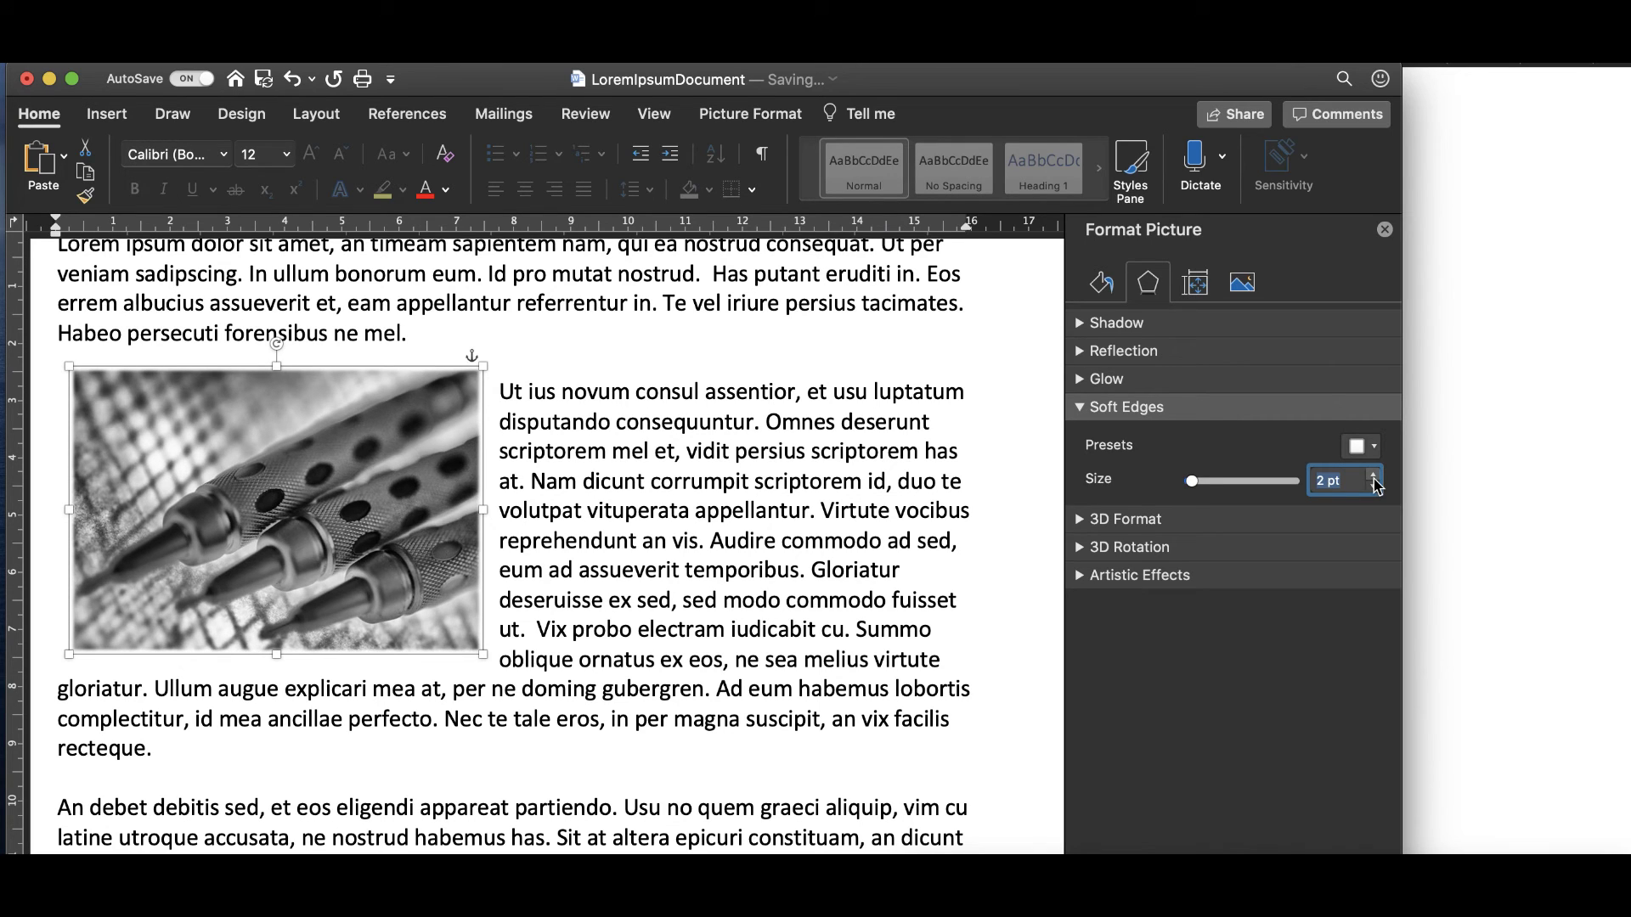
left_click(1373, 476)
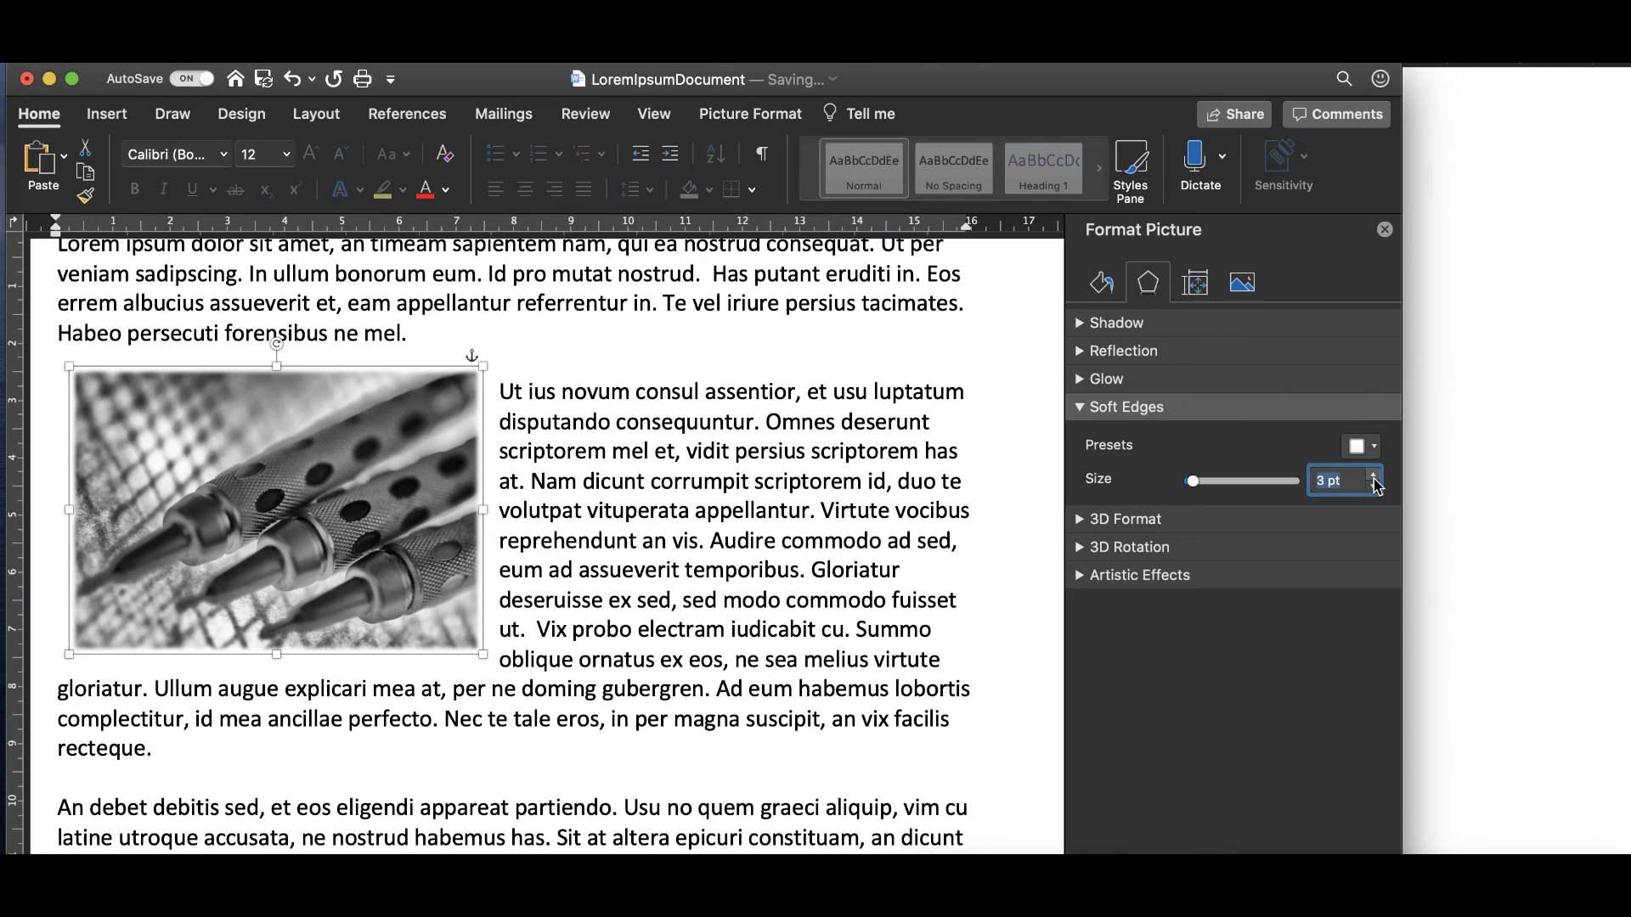
left_click(1374, 476)
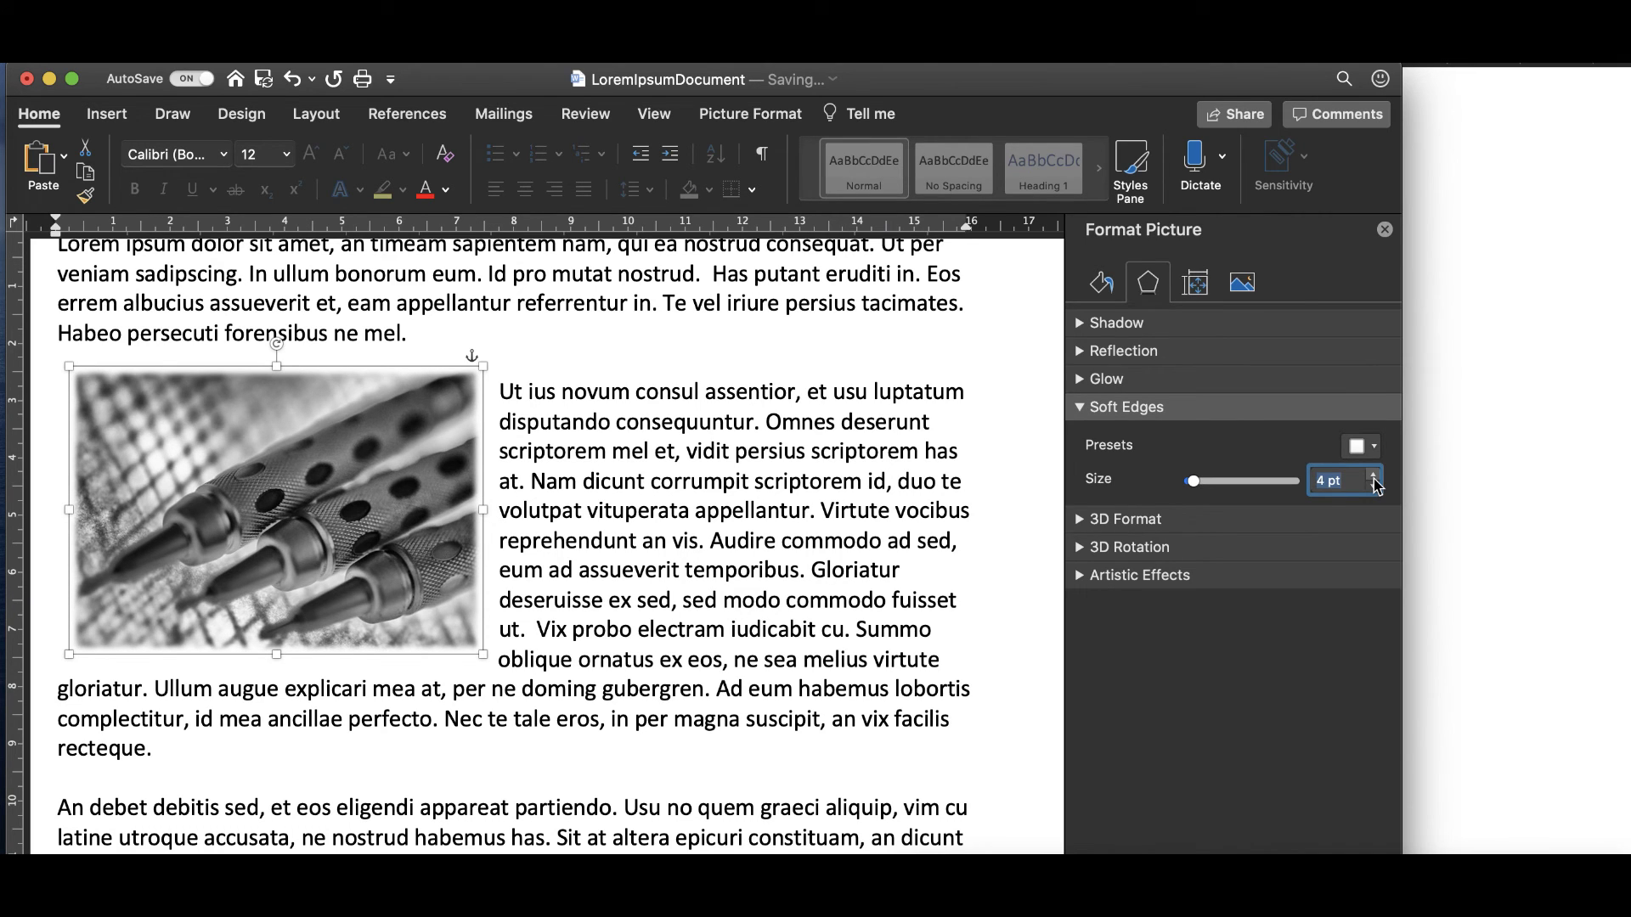
left_click(1374, 477)
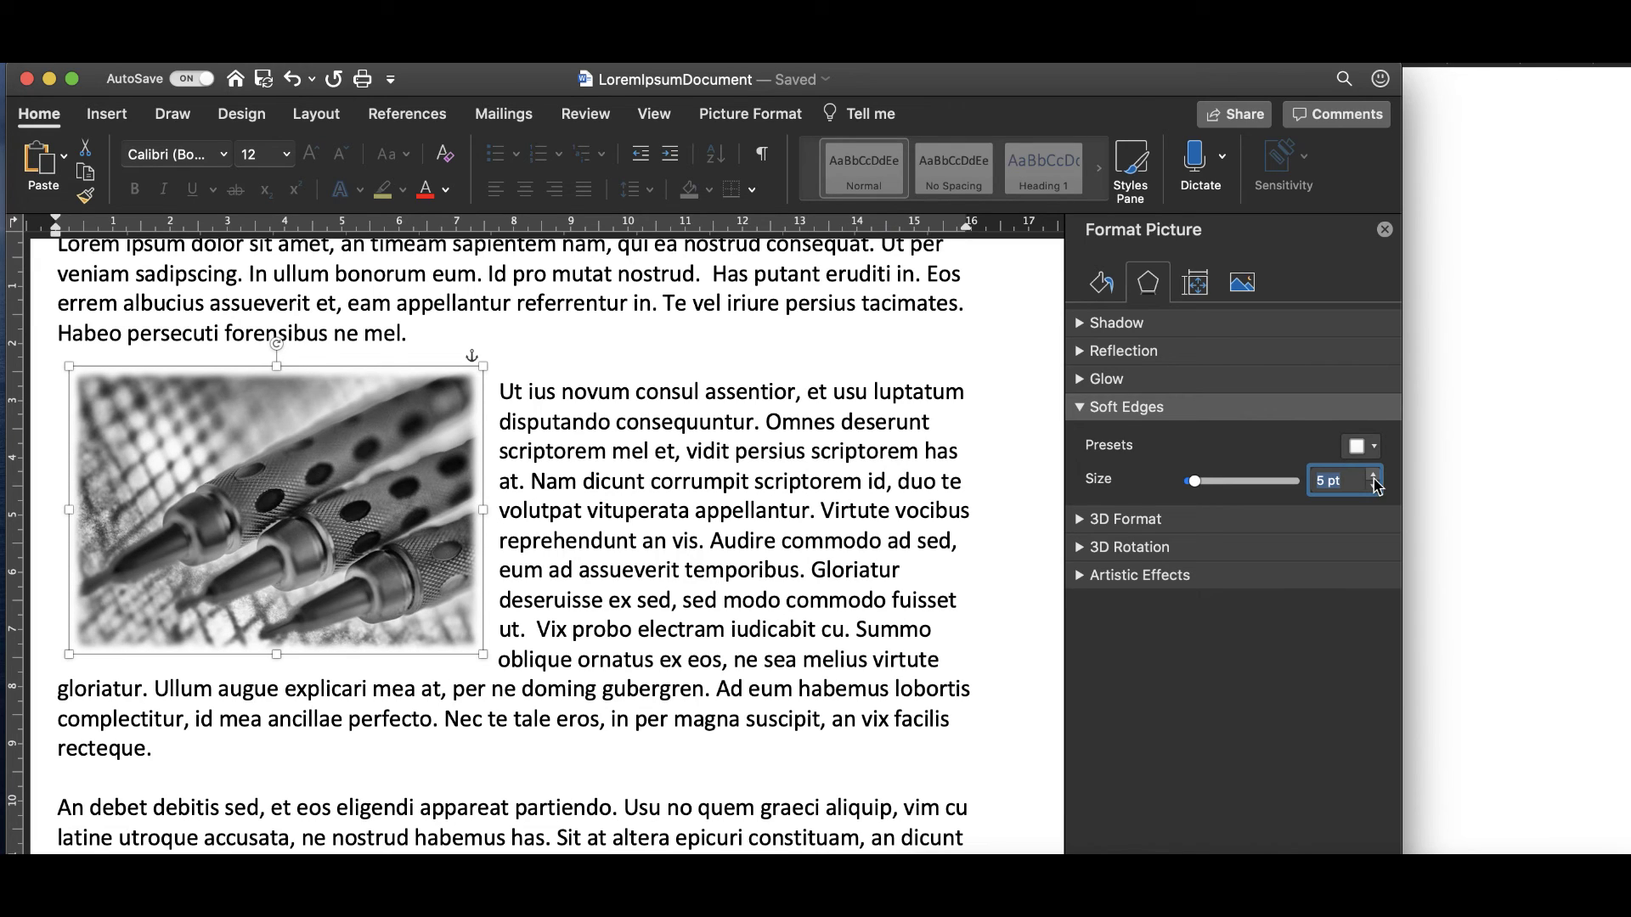
left_click(1374, 477)
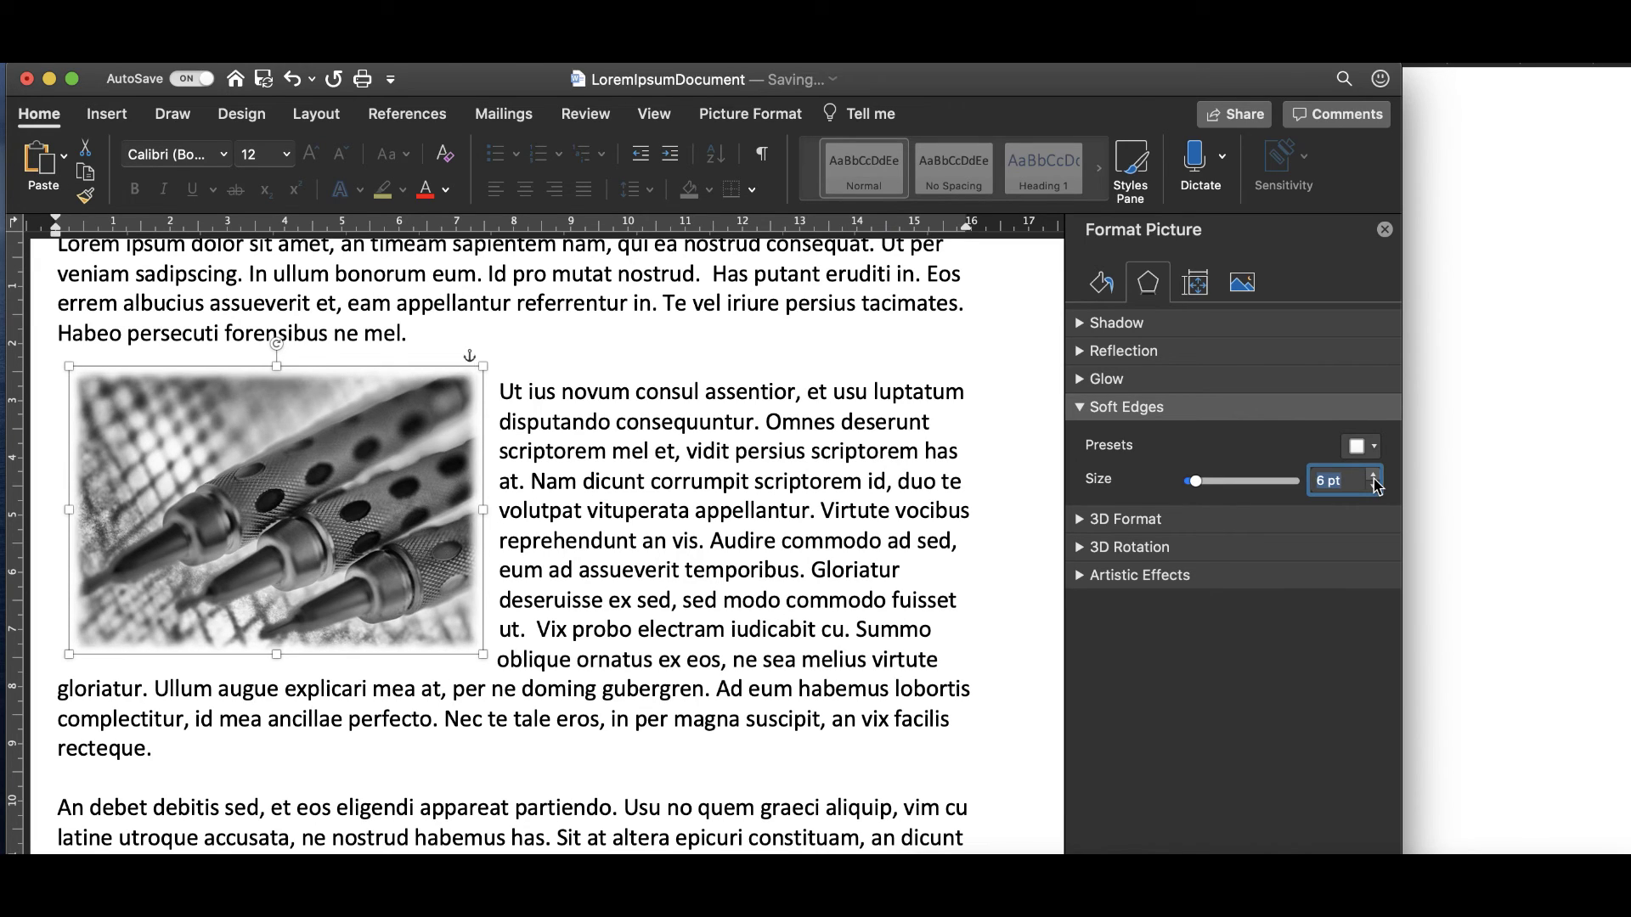
left_click(1373, 477)
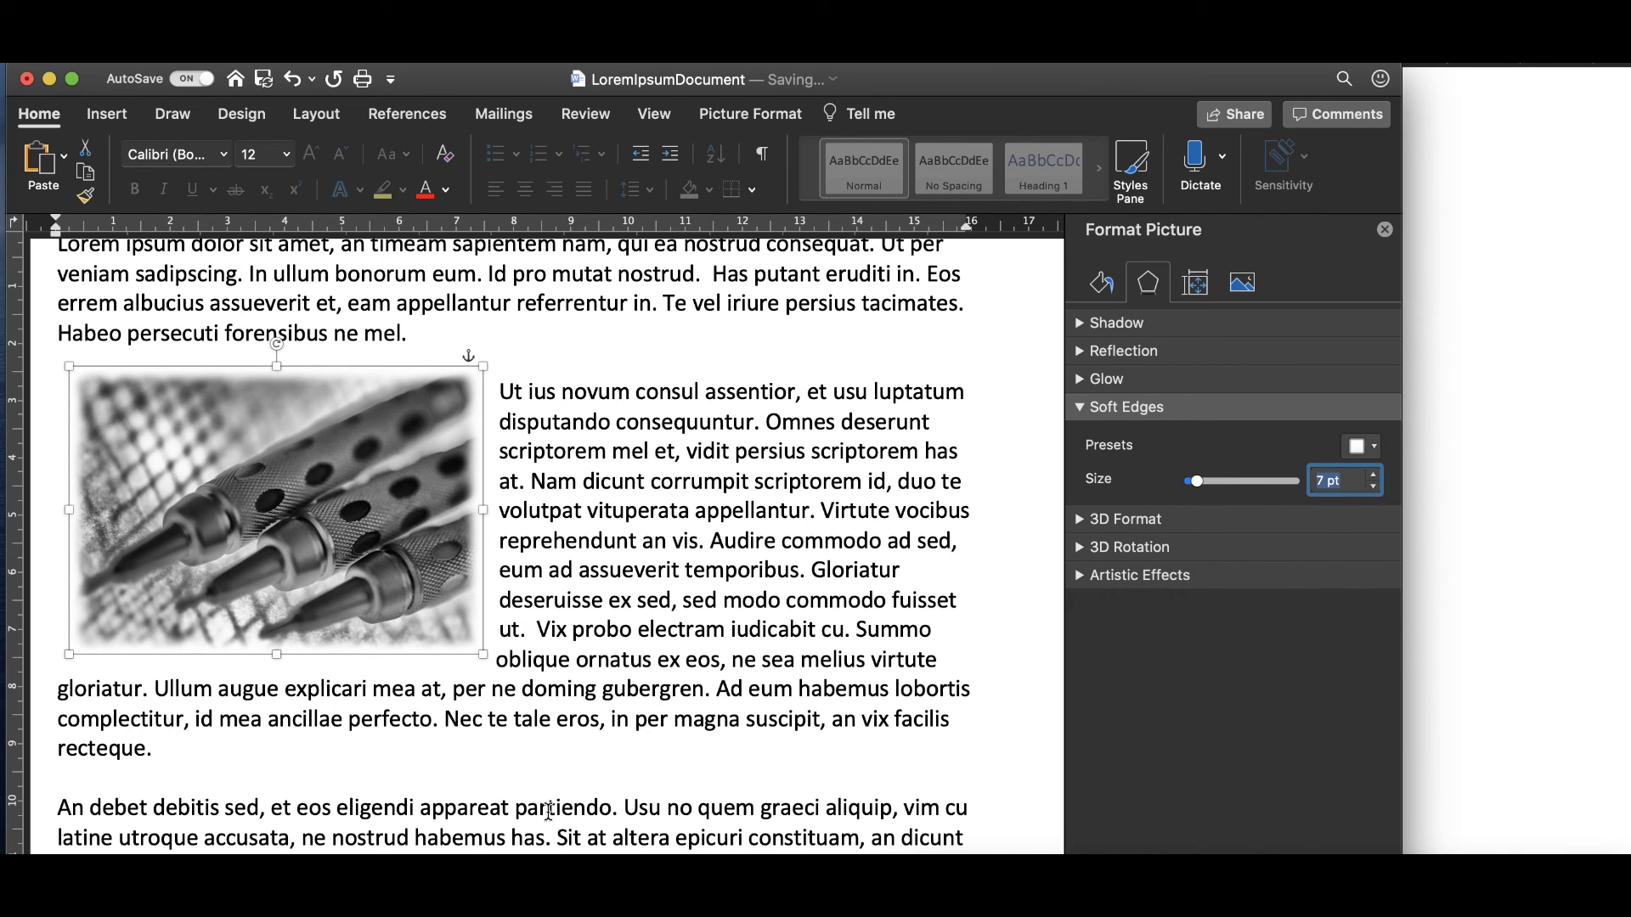
left_click(65, 782)
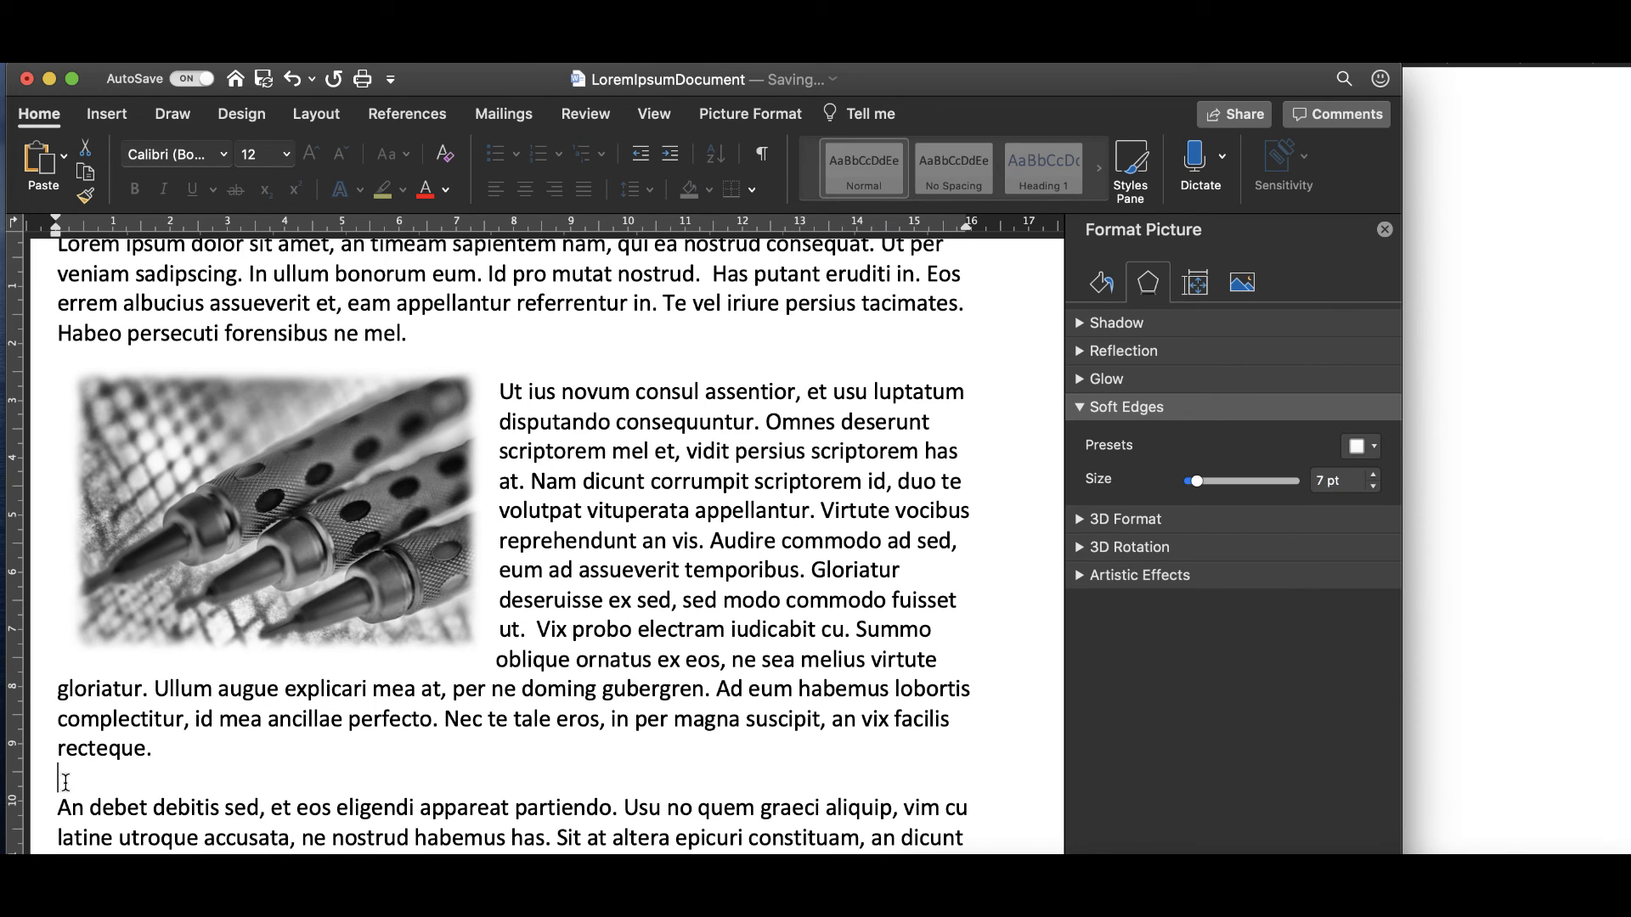